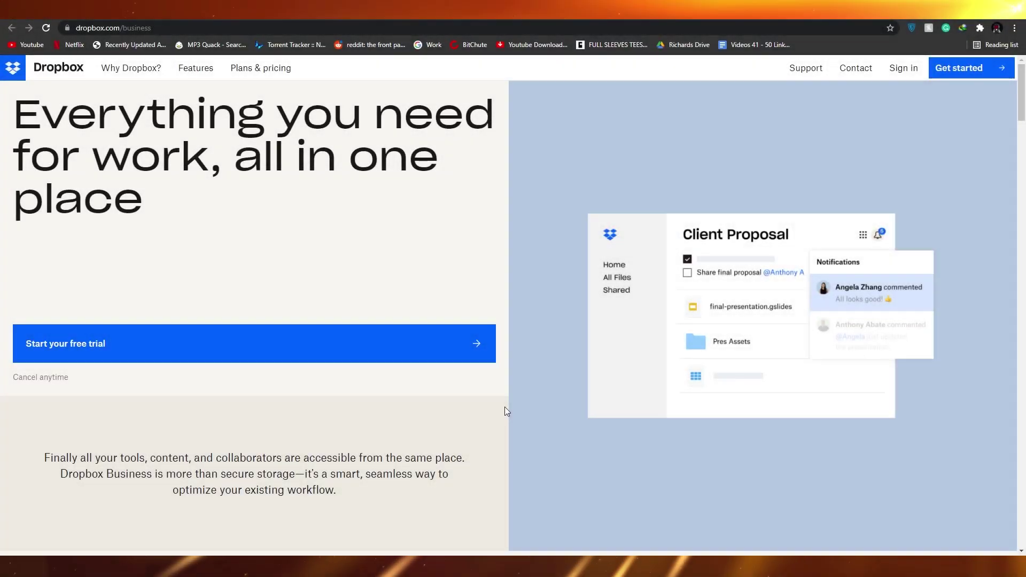
- Skim the Dropbox Business landing page, then go back to the 'dropbox business' search results
{"action": "scroll", "coordinate": [504, 406], "scroll_direction": "down", "scroll_amount": 8}
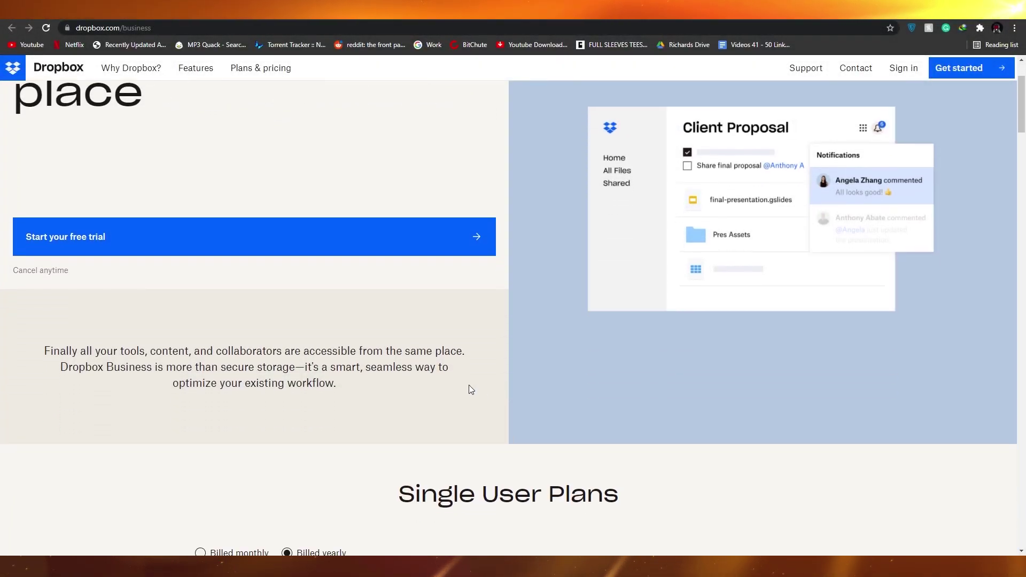
{"action": "scroll", "coordinate": [505, 348], "scroll_direction": "up", "scroll_amount": 8}
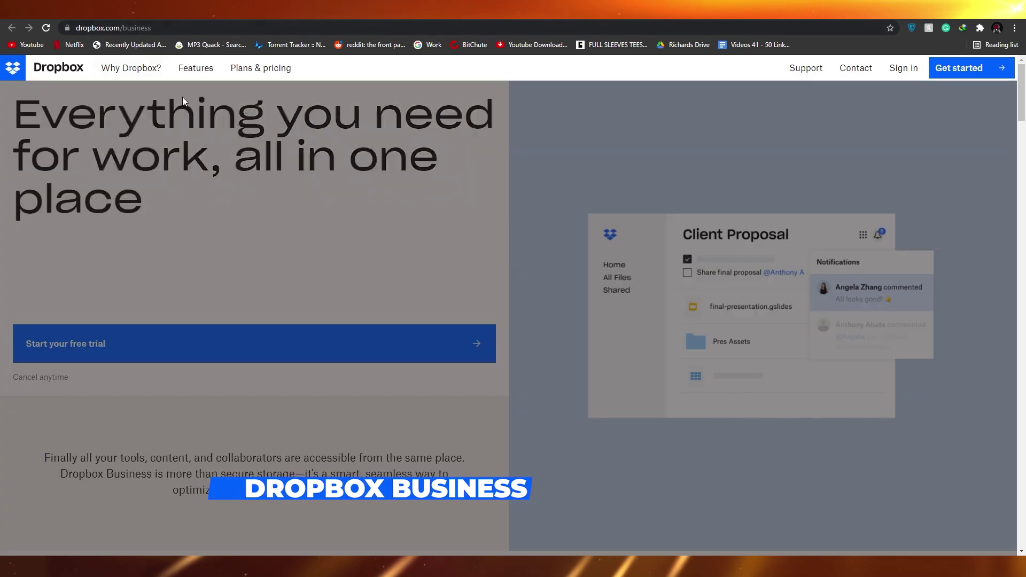
{"action": "scroll", "coordinate": [314, 261], "scroll_direction": "down", "scroll_amount": 1}
{"action": "scroll", "coordinate": [314, 261], "scroll_direction": "down", "scroll_amount": 1}
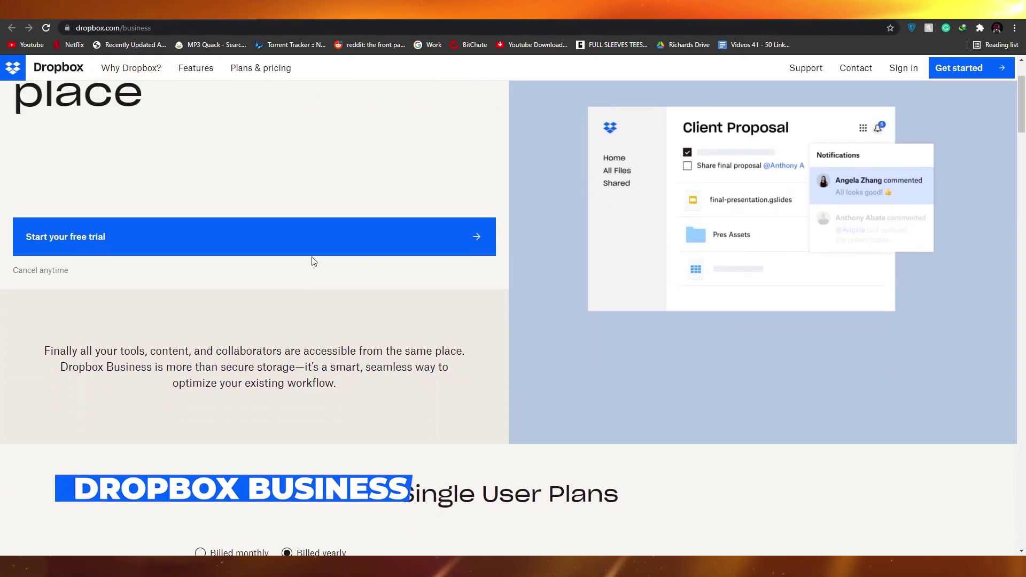
{"action": "scroll", "coordinate": [314, 257], "scroll_direction": "up", "scroll_amount": 2}
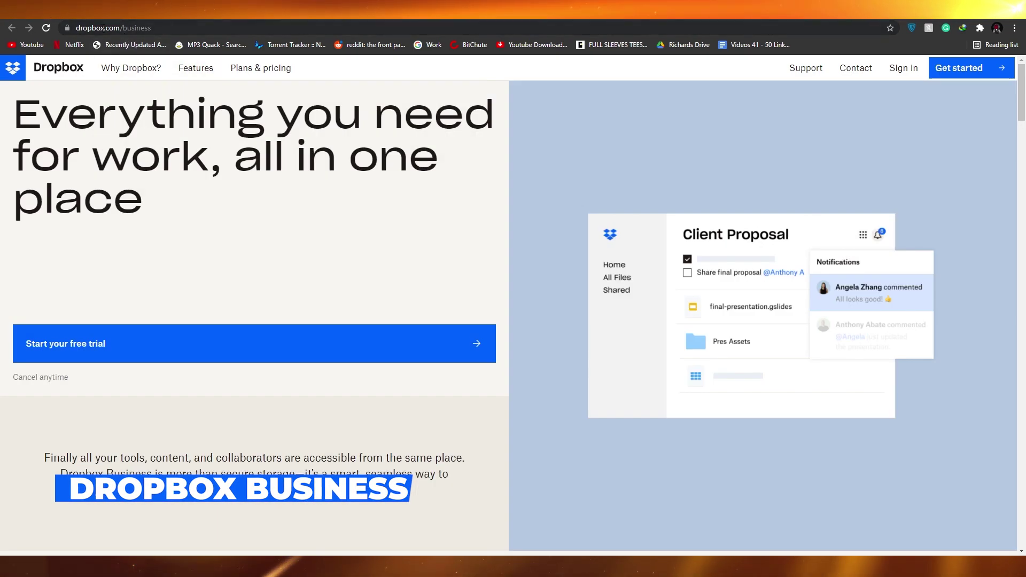
{"action": "key", "text": "alt+Left"}
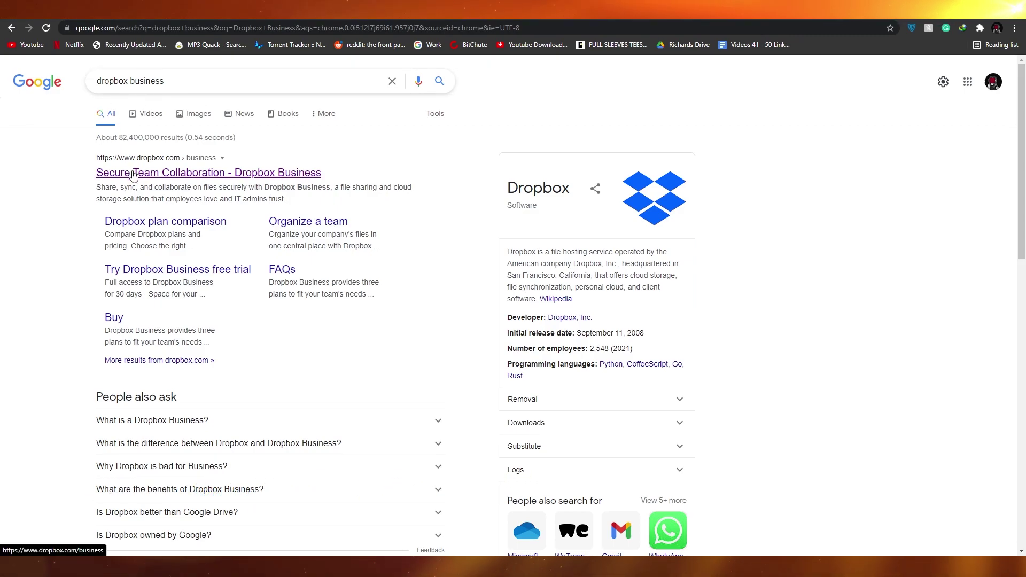
- Open 'Secure Team Collaboration - Dropbox Business', skim it, and start the free trial
{"action": "left_click", "coordinate": [272, 174]}
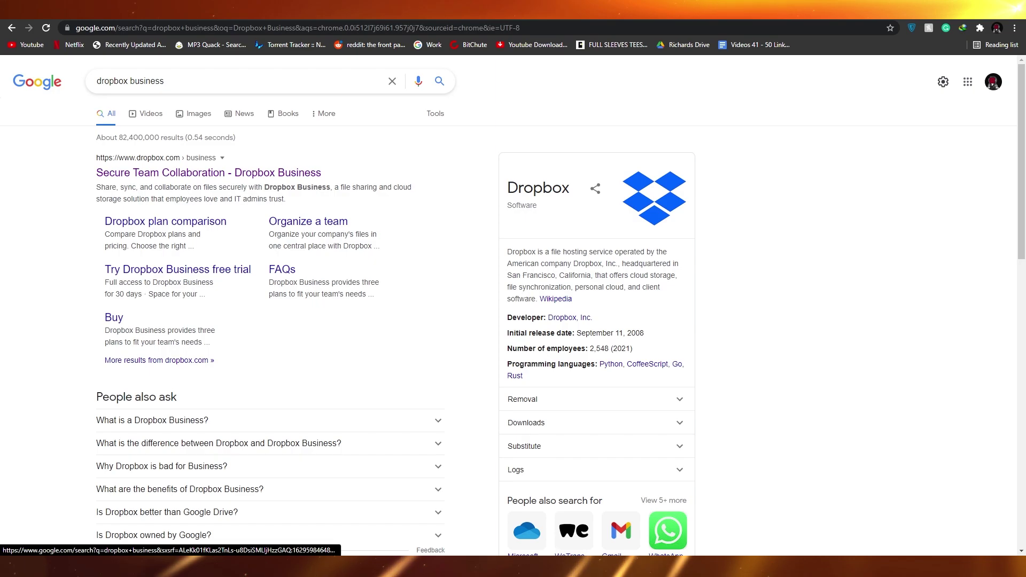
{"action": "scroll", "coordinate": [544, 197], "scroll_direction": "down", "scroll_amount": 4}
{"action": "scroll", "coordinate": [543, 192], "scroll_direction": "down", "scroll_amount": 2}
{"action": "scroll", "coordinate": [542, 192], "scroll_direction": "up", "scroll_amount": 7}
{"action": "scroll", "coordinate": [524, 195], "scroll_direction": "down", "scroll_amount": 2}
{"action": "scroll", "coordinate": [511, 188], "scroll_direction": "up", "scroll_amount": 2}
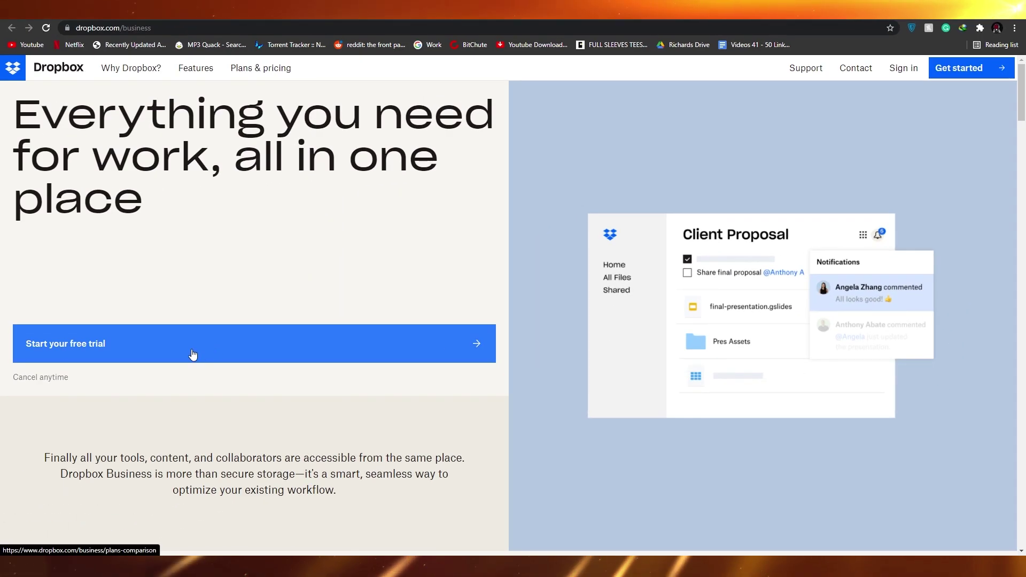
{"action": "left_click", "coordinate": [193, 354]}
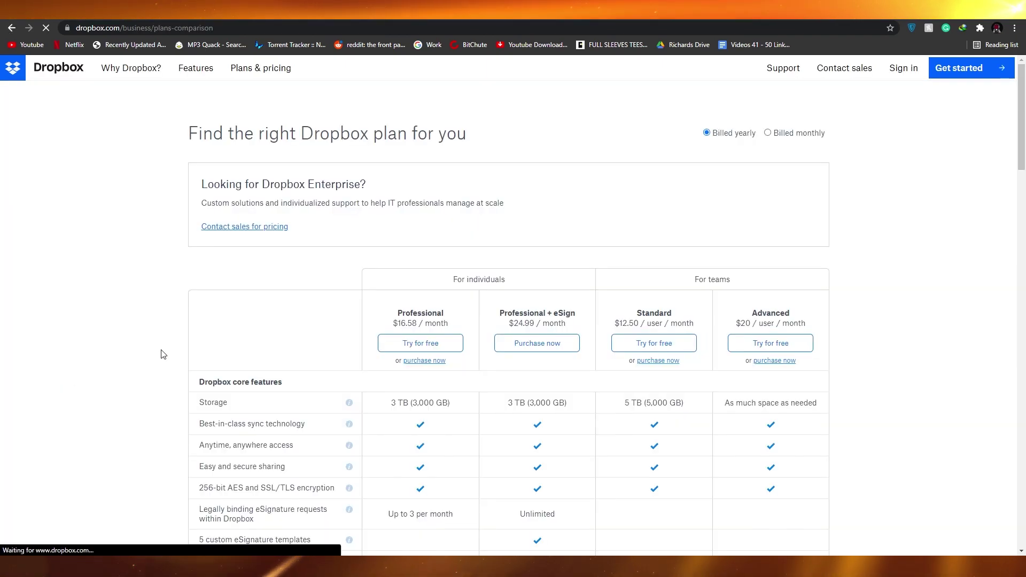
{"action": "scroll", "coordinate": [95, 306], "scroll_direction": "up", "scroll_amount": 3}
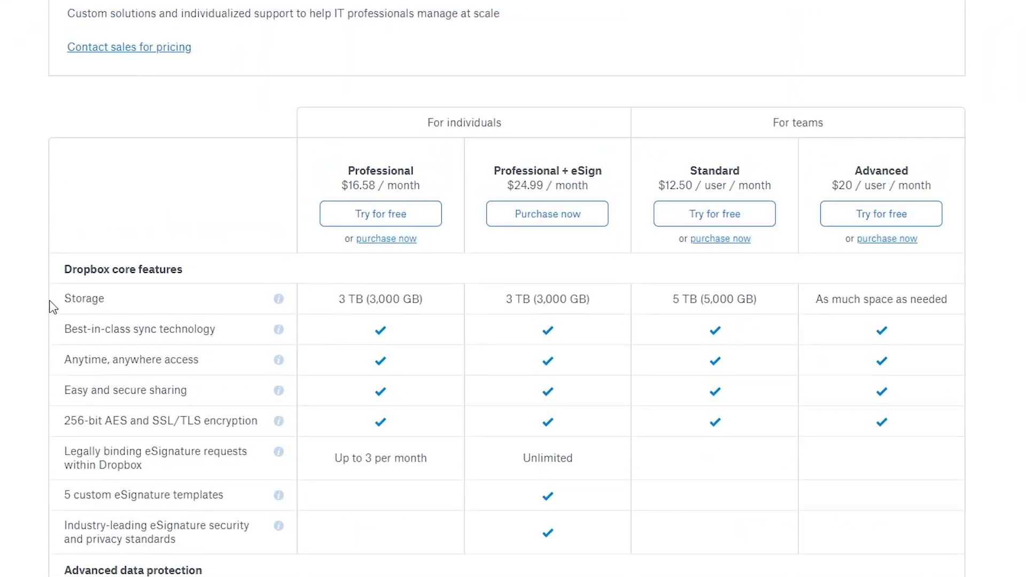
{"action": "scroll", "coordinate": [61, 289], "scroll_direction": "down", "scroll_amount": 3}
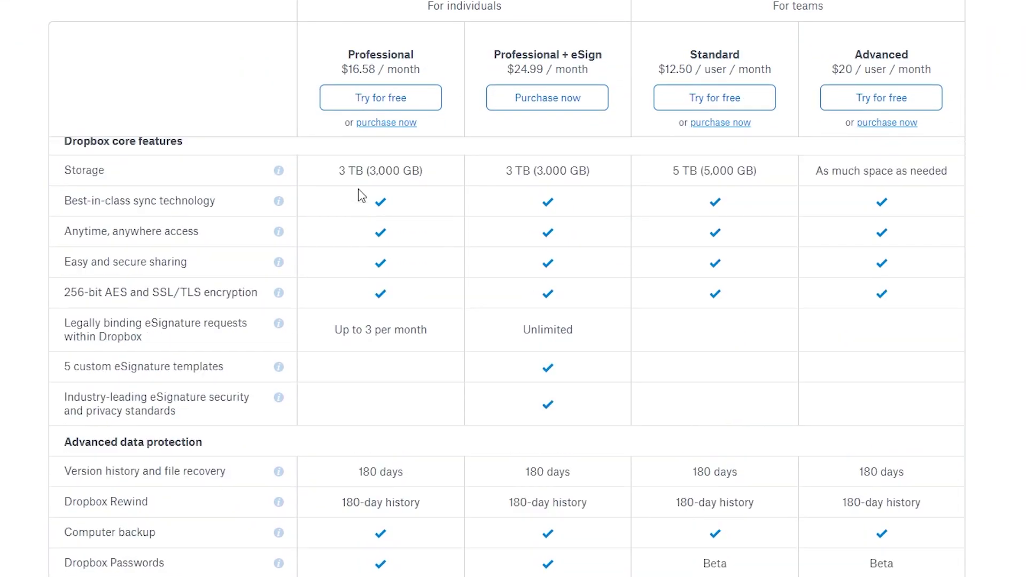
{"action": "scroll", "coordinate": [359, 189], "scroll_direction": "up", "scroll_amount": 3}
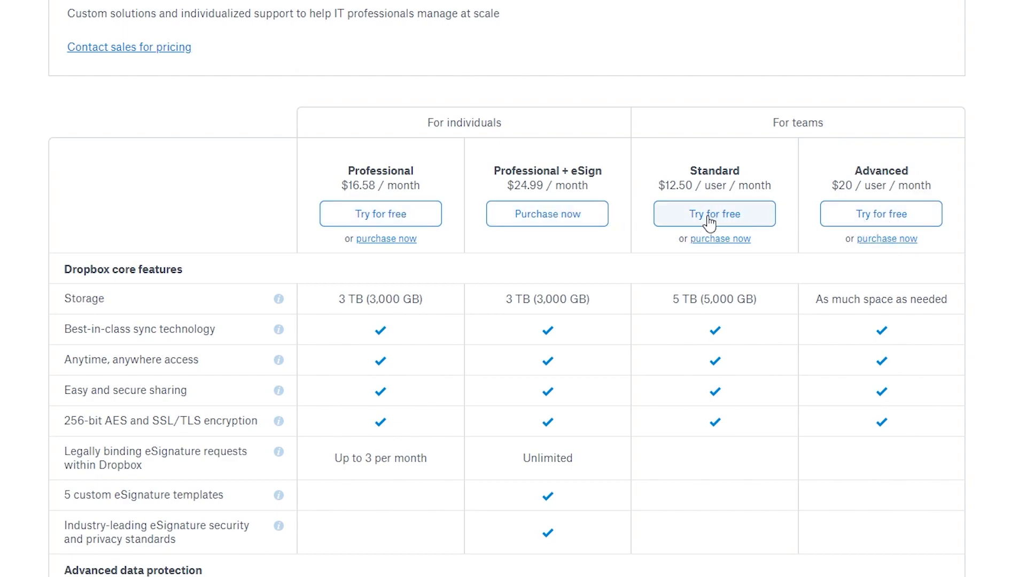
{"action": "scroll", "coordinate": [578, 178], "scroll_direction": "down", "scroll_amount": 4}
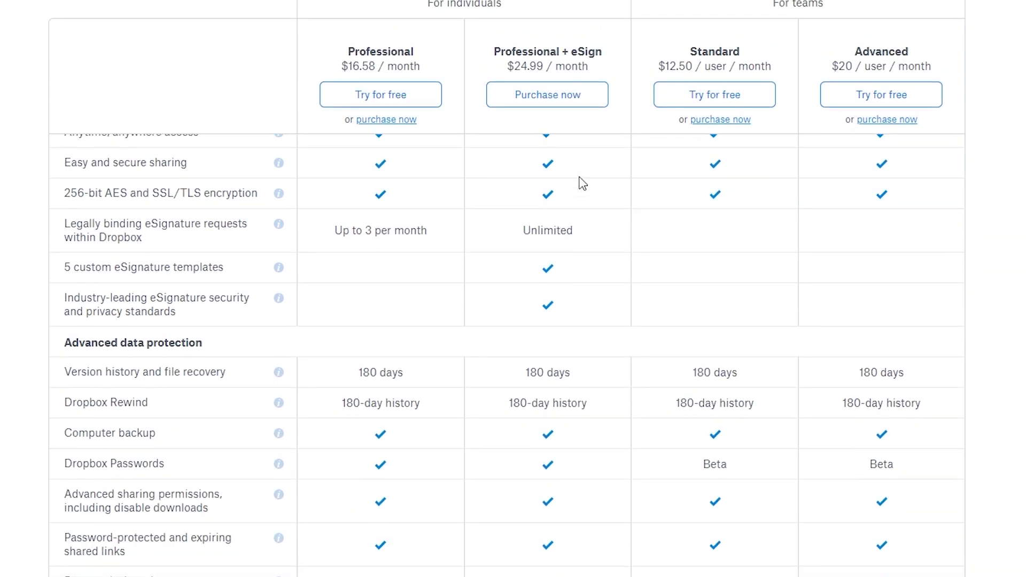
{"action": "scroll", "coordinate": [580, 179], "scroll_direction": "up", "scroll_amount": 3}
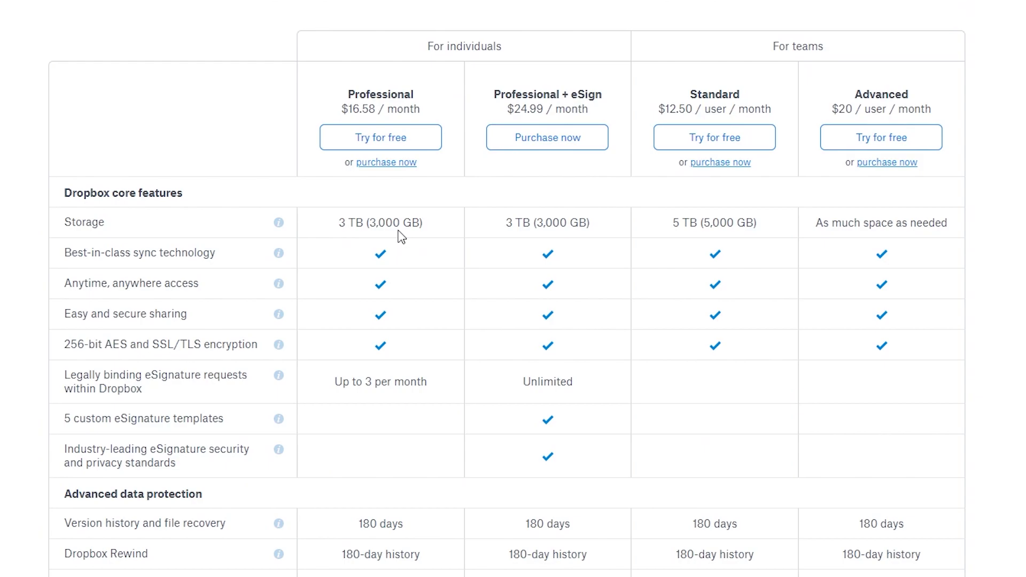
{"action": "scroll", "coordinate": [401, 236], "scroll_direction": "down", "scroll_amount": 2}
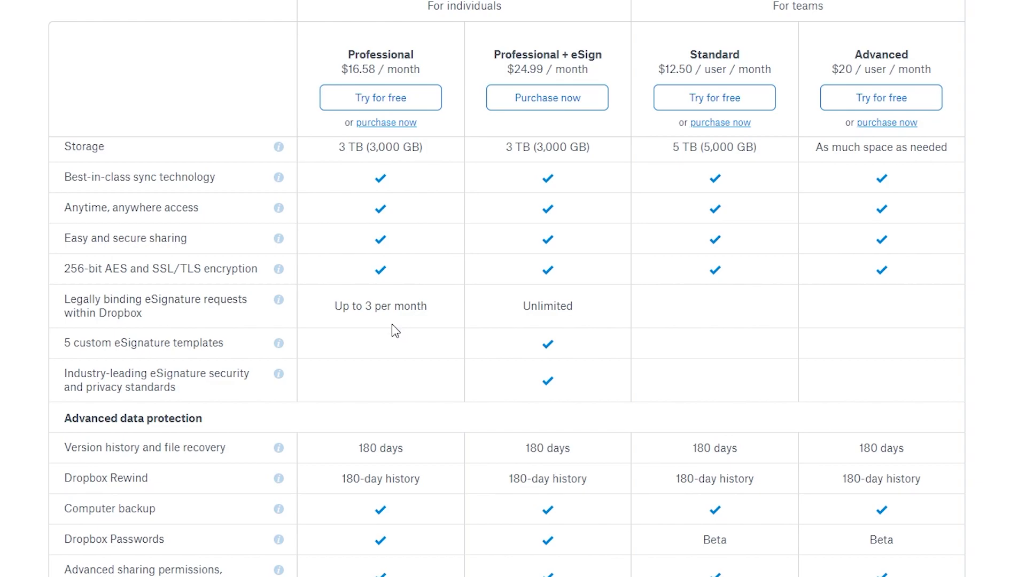
{"action": "scroll", "coordinate": [394, 327], "scroll_direction": "up", "scroll_amount": 2}
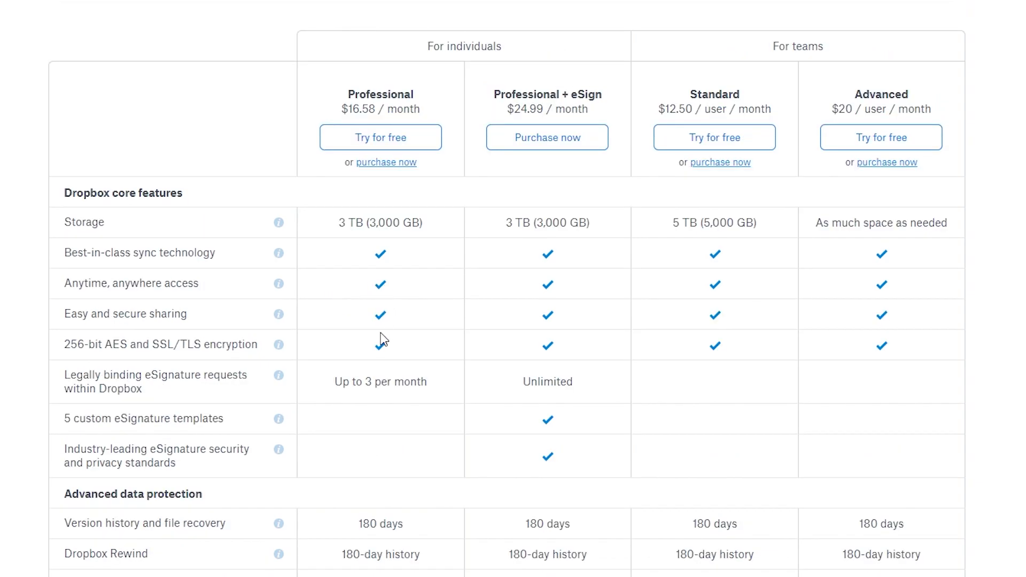
{"action": "scroll", "coordinate": [380, 366], "scroll_direction": "down", "scroll_amount": 5}
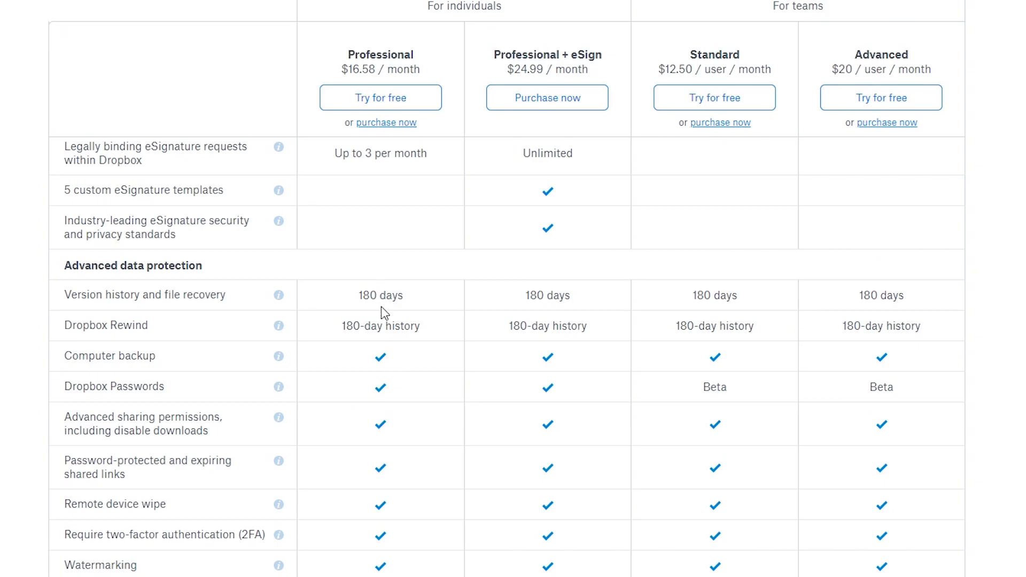
{"action": "scroll", "coordinate": [378, 310], "scroll_direction": "down", "scroll_amount": 2}
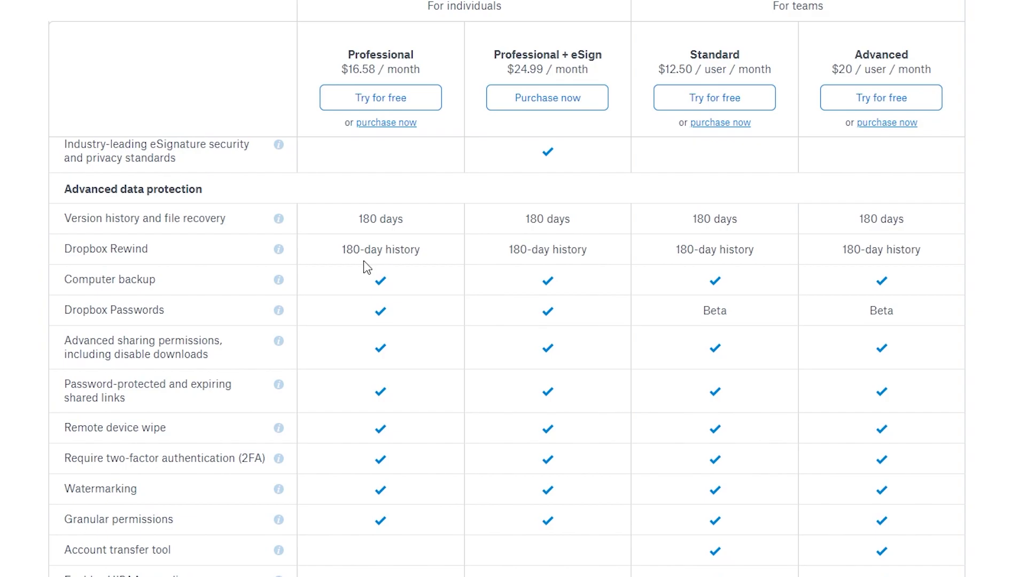
{"action": "scroll", "coordinate": [374, 331], "scroll_direction": "up", "scroll_amount": 1}
{"action": "scroll", "coordinate": [373, 339], "scroll_direction": "down", "scroll_amount": 6}
{"action": "scroll", "coordinate": [373, 342], "scroll_direction": "down", "scroll_amount": 2}
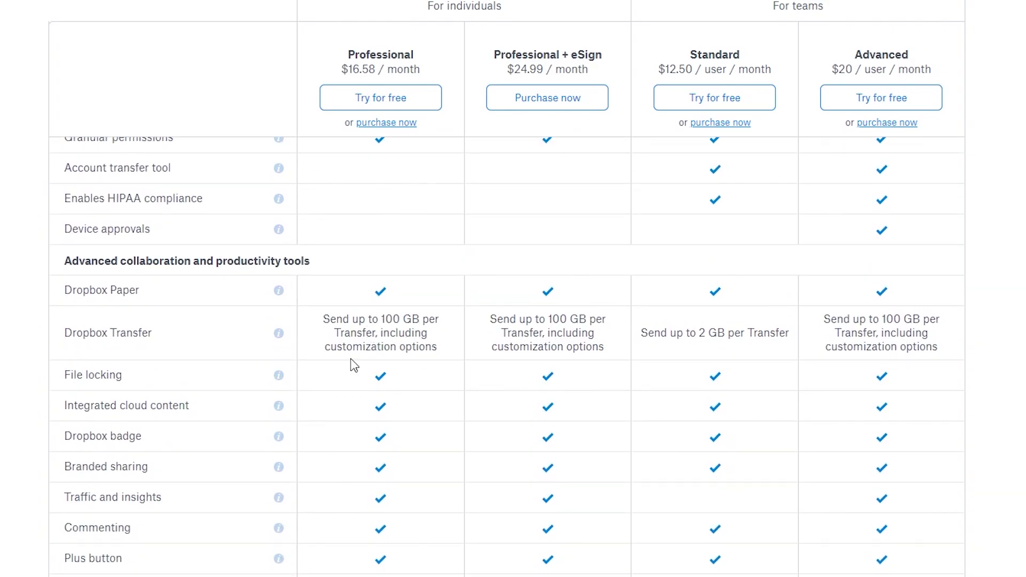
{"action": "scroll", "coordinate": [413, 361], "scroll_direction": "down", "scroll_amount": 3}
{"action": "scroll", "coordinate": [105, 298], "scroll_direction": "up", "scroll_amount": 2}
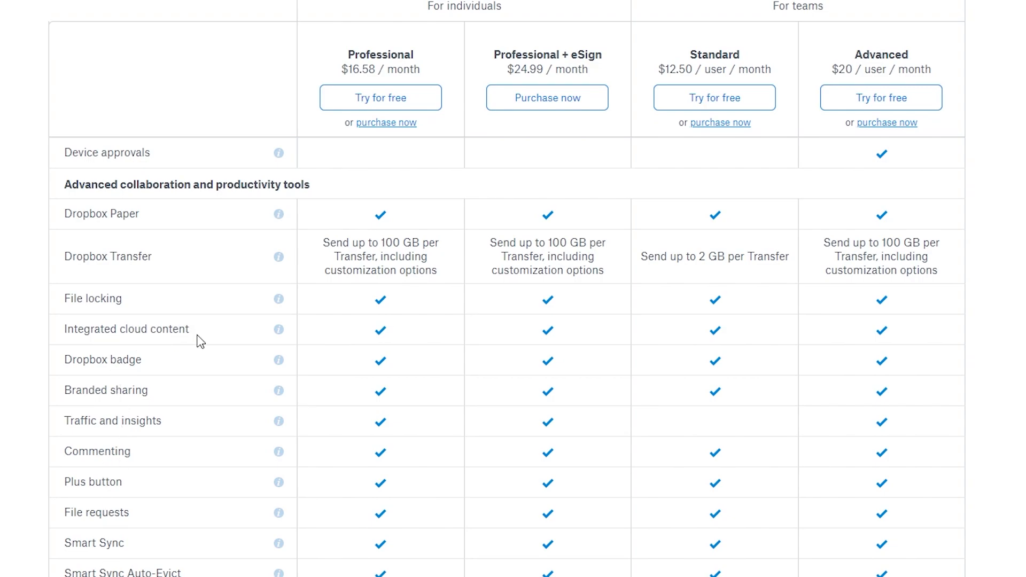
{"action": "scroll", "coordinate": [100, 334], "scroll_direction": "up", "scroll_amount": 2}
{"action": "scroll", "coordinate": [352, 365], "scroll_direction": "up", "scroll_amount": 15}
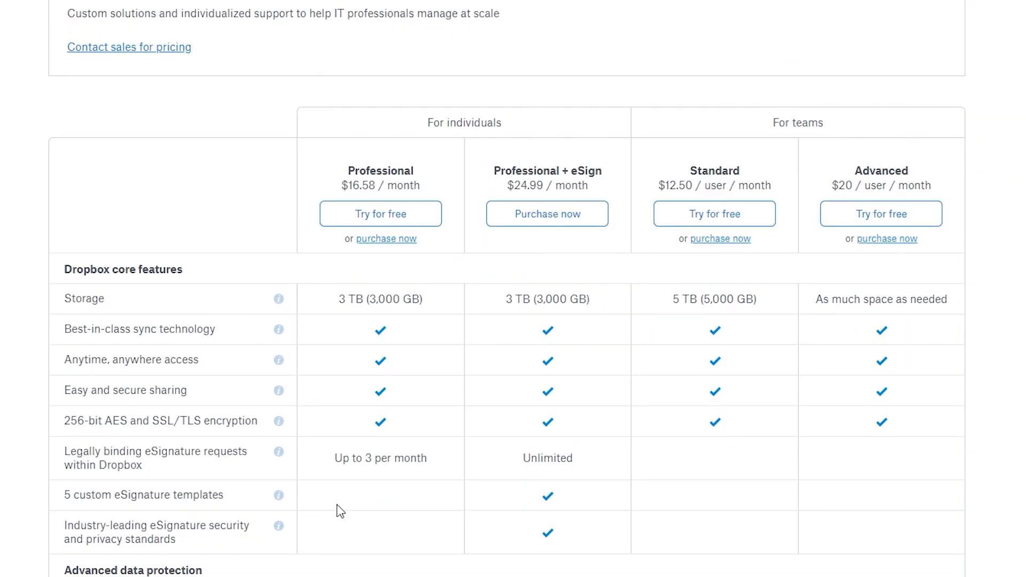
{"action": "scroll", "coordinate": [339, 508], "scroll_direction": "down", "scroll_amount": 3}
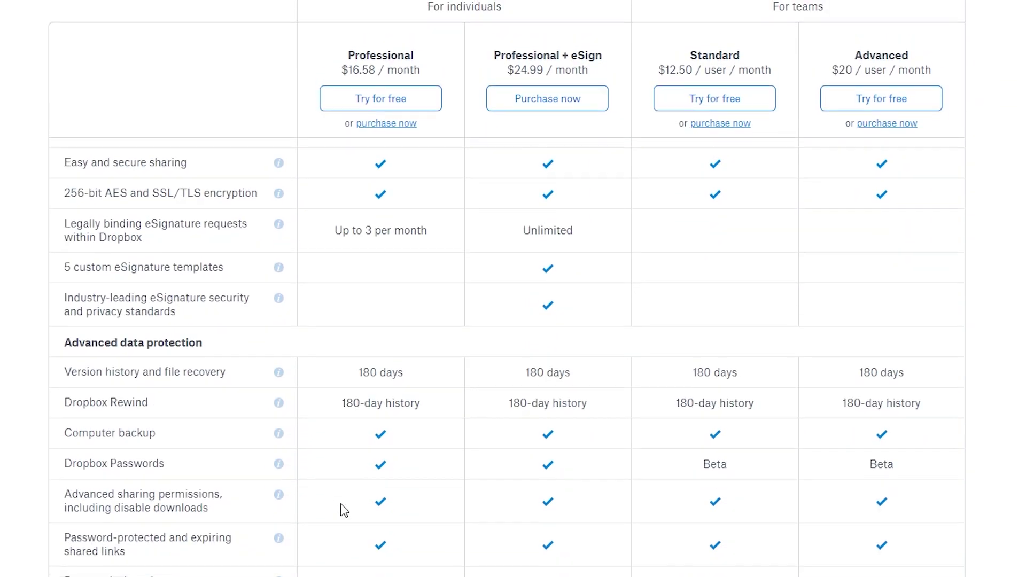
{"action": "scroll", "coordinate": [339, 508], "scroll_direction": "up", "scroll_amount": 3}
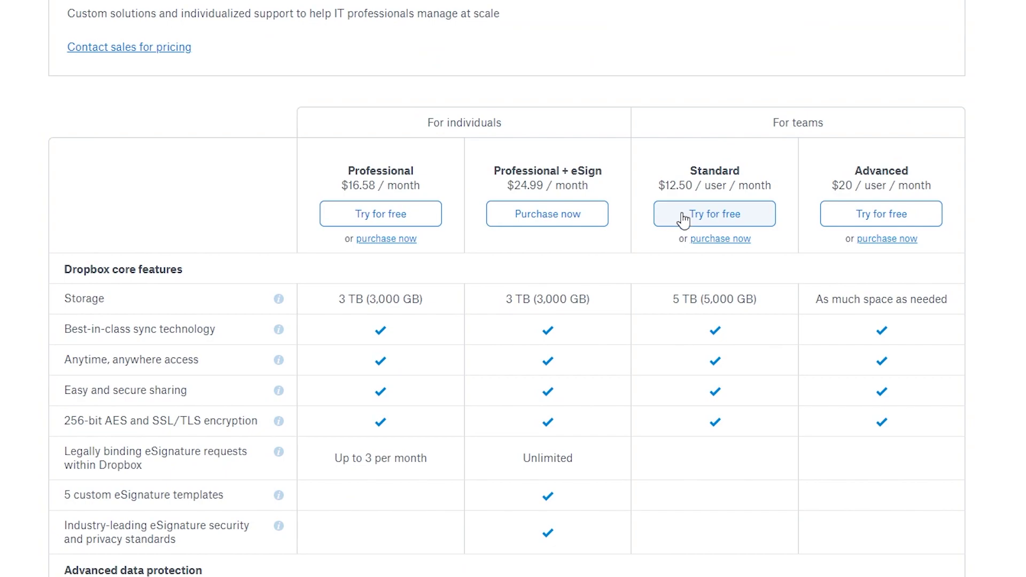
- Choose 'Try for free' under the Standard plan and sign up with a Google account
{"action": "left_click", "coordinate": [683, 219]}
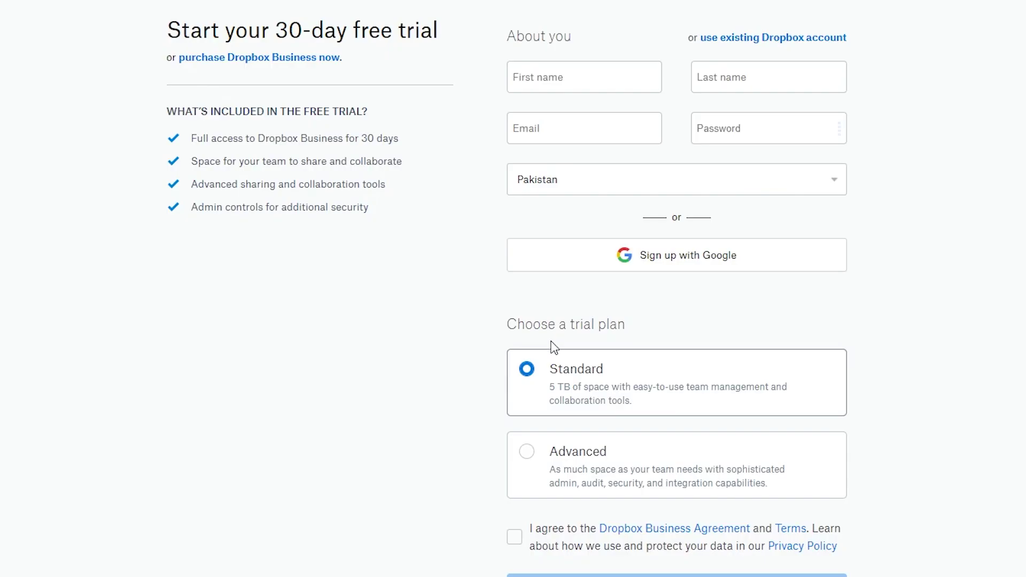
{"action": "scroll", "coordinate": [277, 413], "scroll_direction": "down", "scroll_amount": 3}
{"action": "scroll", "coordinate": [278, 411], "scroll_direction": "up", "scroll_amount": 2}
{"action": "scroll", "coordinate": [278, 412], "scroll_direction": "up", "scroll_amount": 2}
{"action": "scroll", "coordinate": [286, 385], "scroll_direction": "down", "scroll_amount": 2}
{"action": "scroll", "coordinate": [286, 385], "scroll_direction": "up", "scroll_amount": 2}
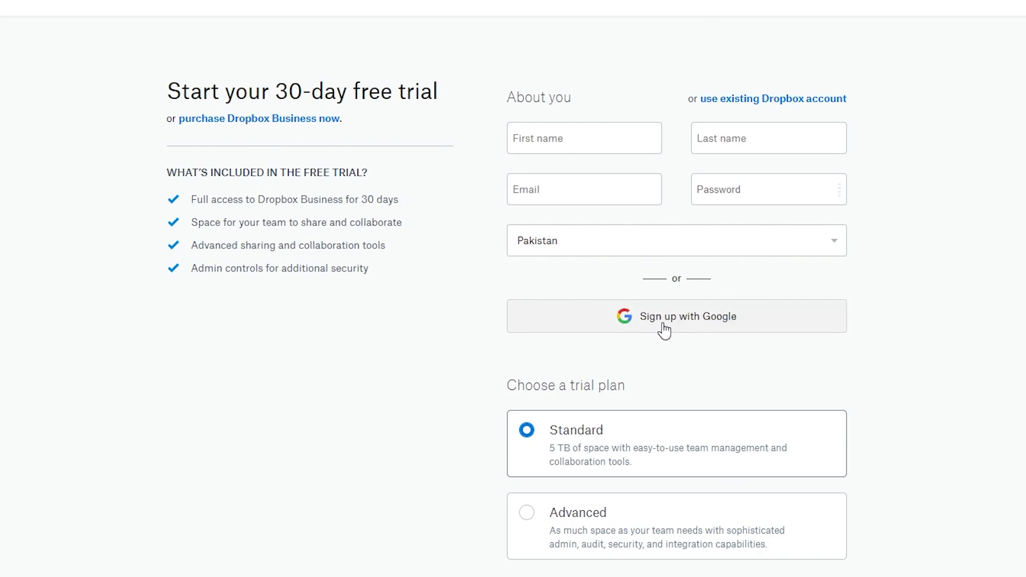
{"action": "scroll", "coordinate": [623, 327], "scroll_direction": "down", "scroll_amount": 2}
{"action": "scroll", "coordinate": [620, 328], "scroll_direction": "up", "scroll_amount": 2}
{"action": "scroll", "coordinate": [431, 428], "scroll_direction": "down", "scroll_amount": 2}
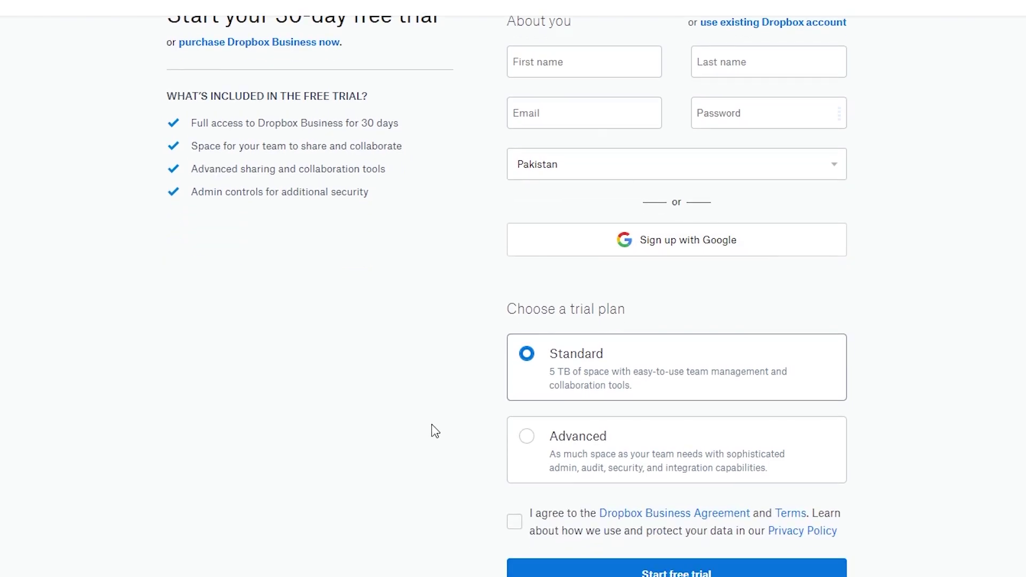
{"action": "scroll", "coordinate": [383, 277], "scroll_direction": "down", "scroll_amount": 6}
{"action": "scroll", "coordinate": [383, 277], "scroll_direction": "up", "scroll_amount": 6}
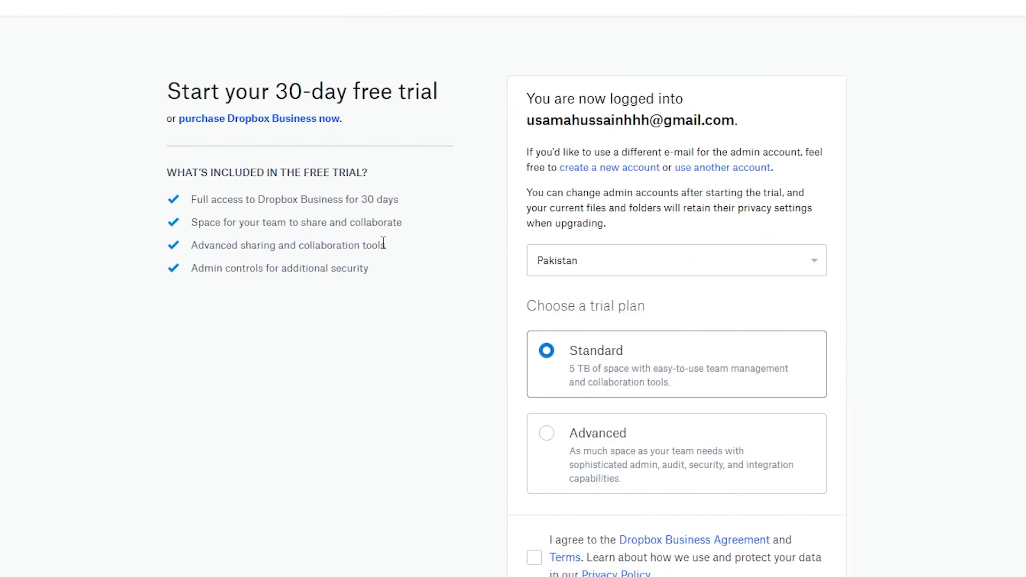
- Tick 'I agree to the Dropbox Business Agreement' and start the Standard free trial
{"action": "scroll", "coordinate": [377, 243], "scroll_direction": "down", "scroll_amount": 2}
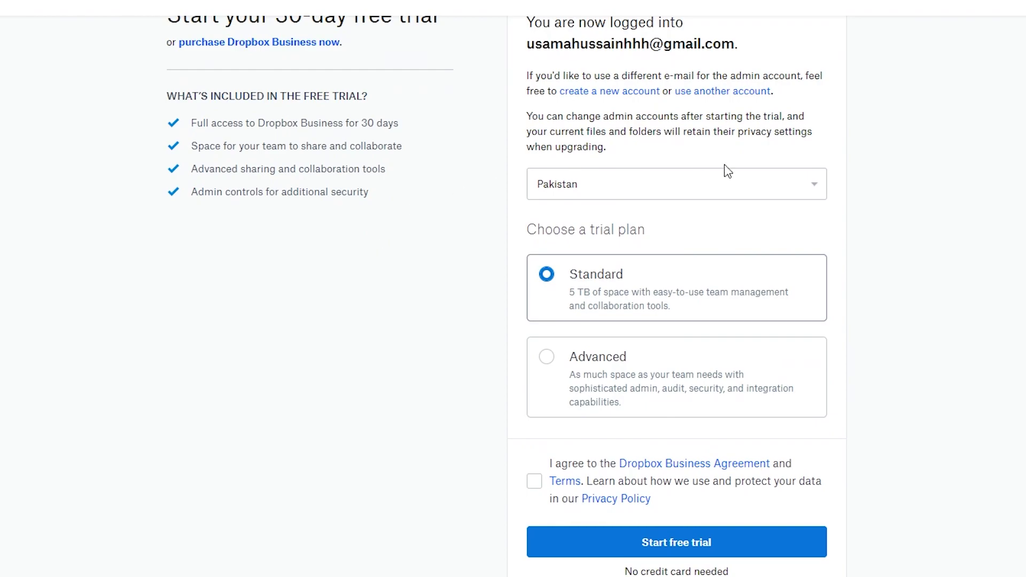
{"action": "scroll", "coordinate": [648, 170], "scroll_direction": "down", "scroll_amount": 2}
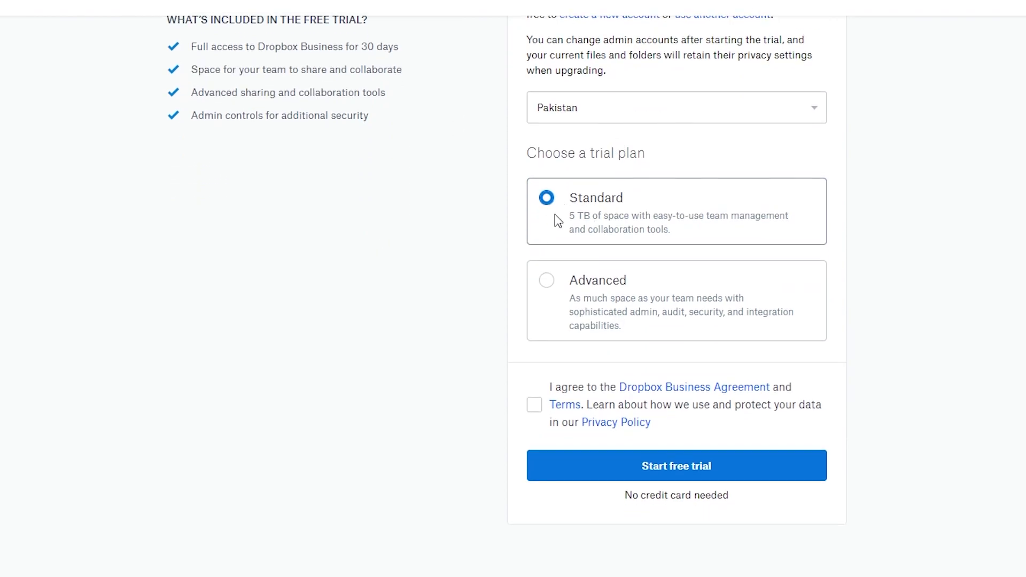
{"action": "left_click", "coordinate": [535, 407]}
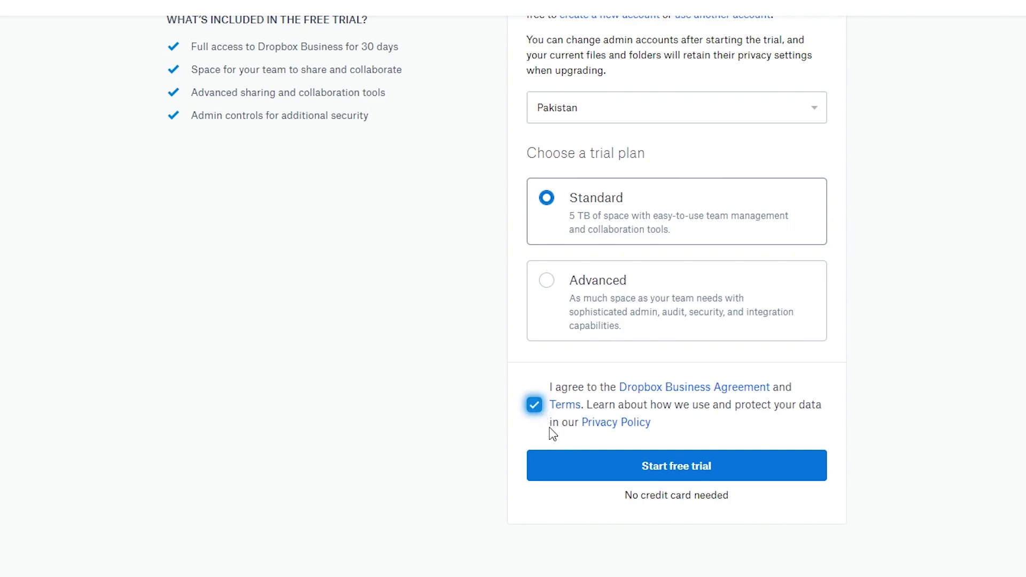
{"action": "left_click", "coordinate": [600, 474]}
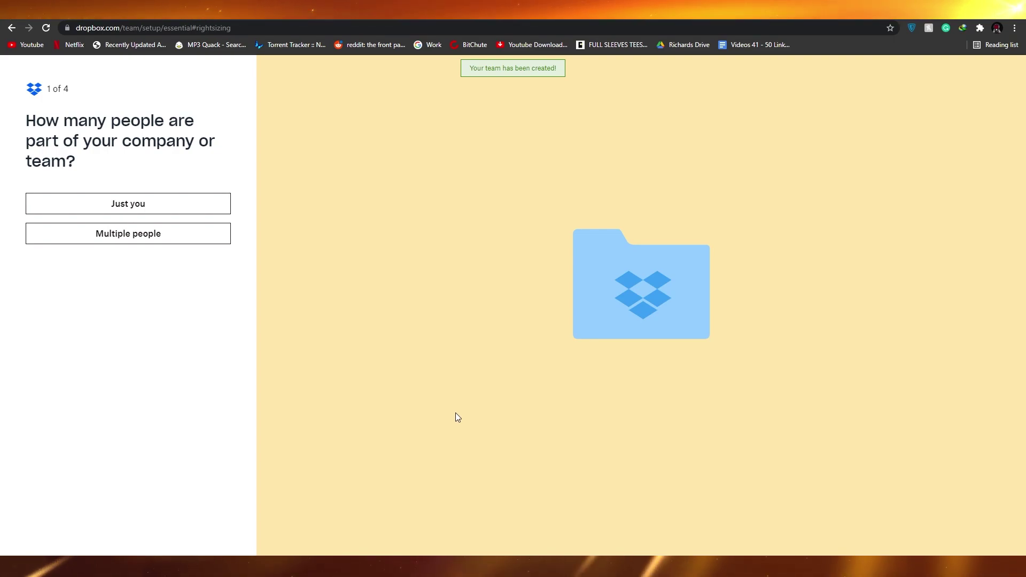
- Answer the team-size question and name the team Continuum
{"action": "left_click", "coordinate": [107, 235]}
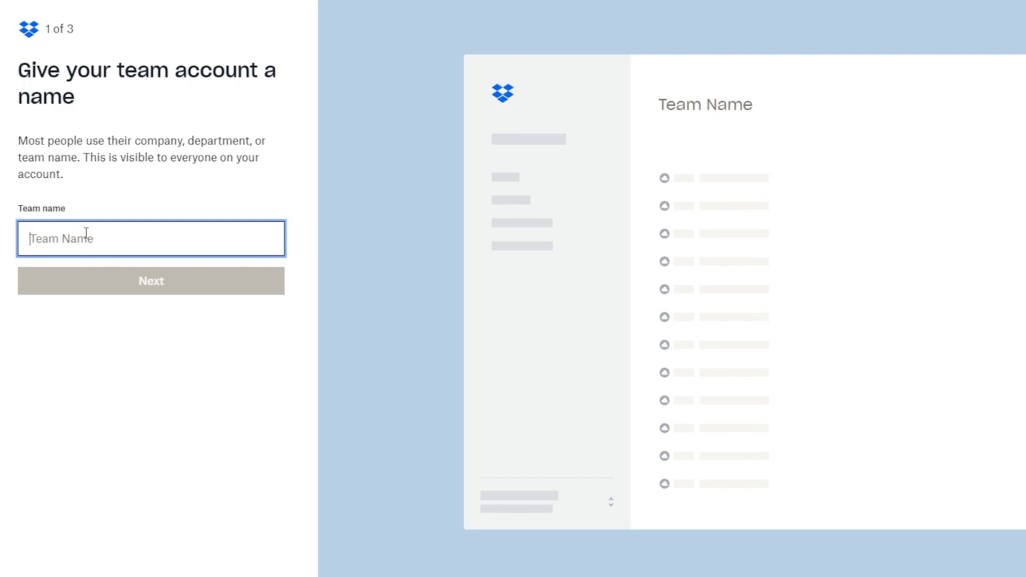
{"action": "type", "text": "Continuum"}
{"action": "left_click", "coordinate": [224, 327]}
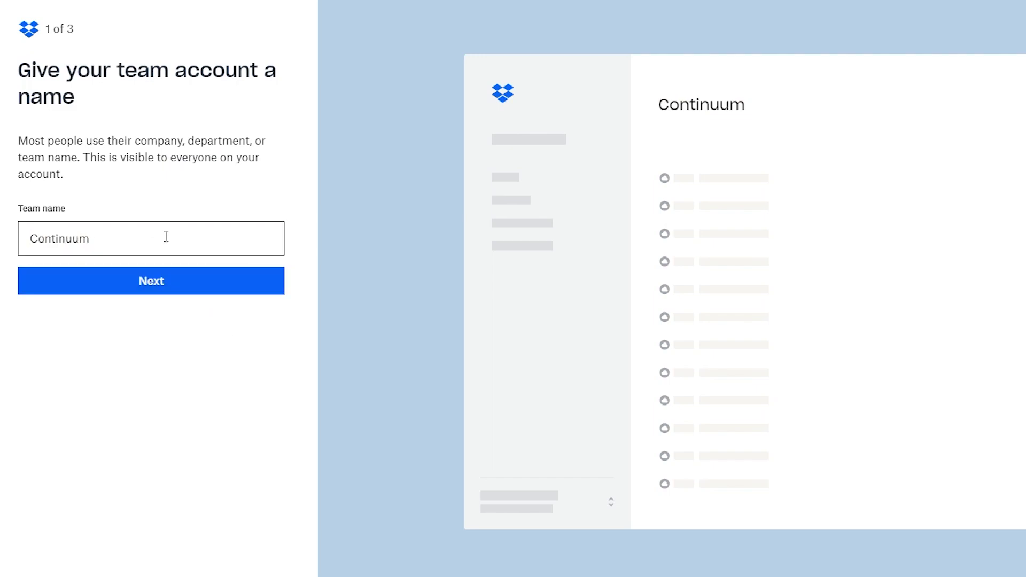
{"action": "left_click", "coordinate": [140, 283]}
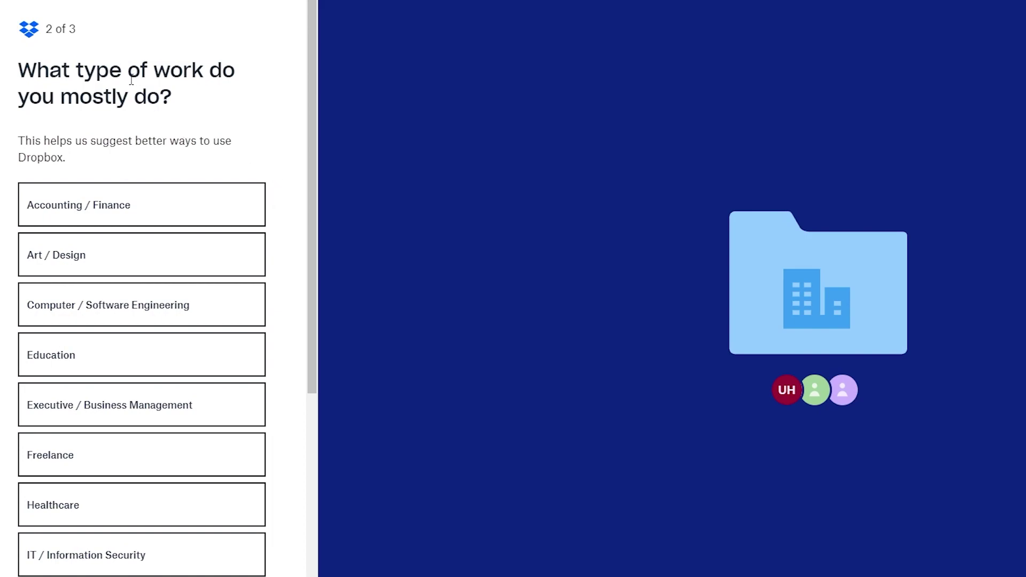
- Choose Project / Program Management as the team's type of work
{"action": "scroll", "coordinate": [91, 149], "scroll_direction": "down", "scroll_amount": 3}
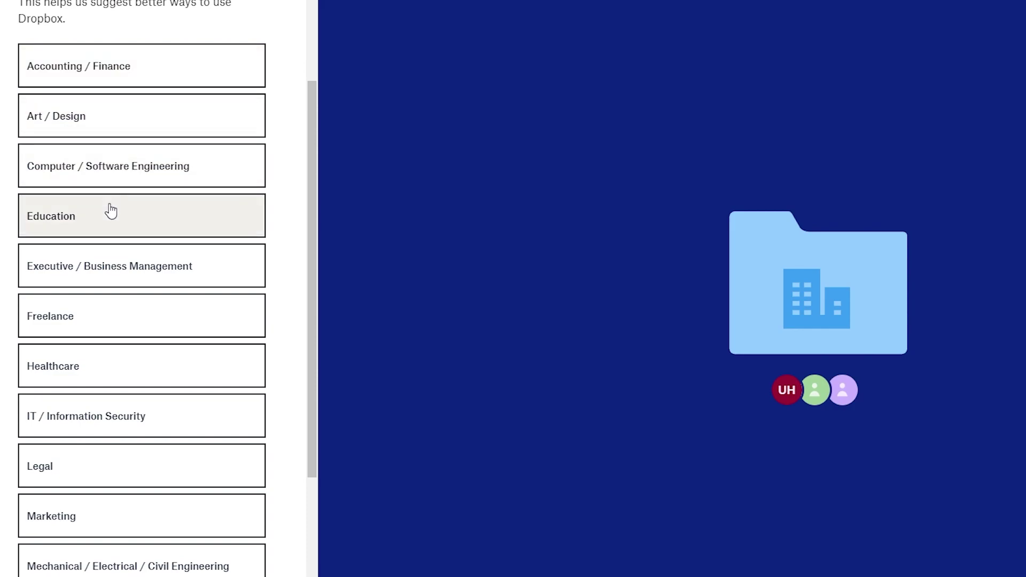
{"action": "scroll", "coordinate": [103, 194], "scroll_direction": "down", "scroll_amount": 2}
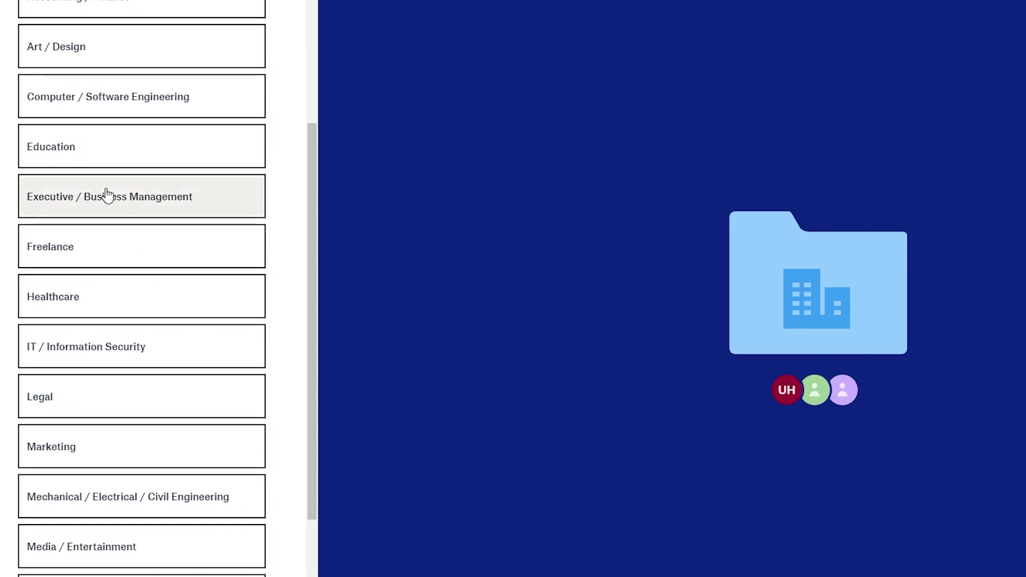
{"action": "scroll", "coordinate": [106, 199], "scroll_direction": "down", "scroll_amount": 3}
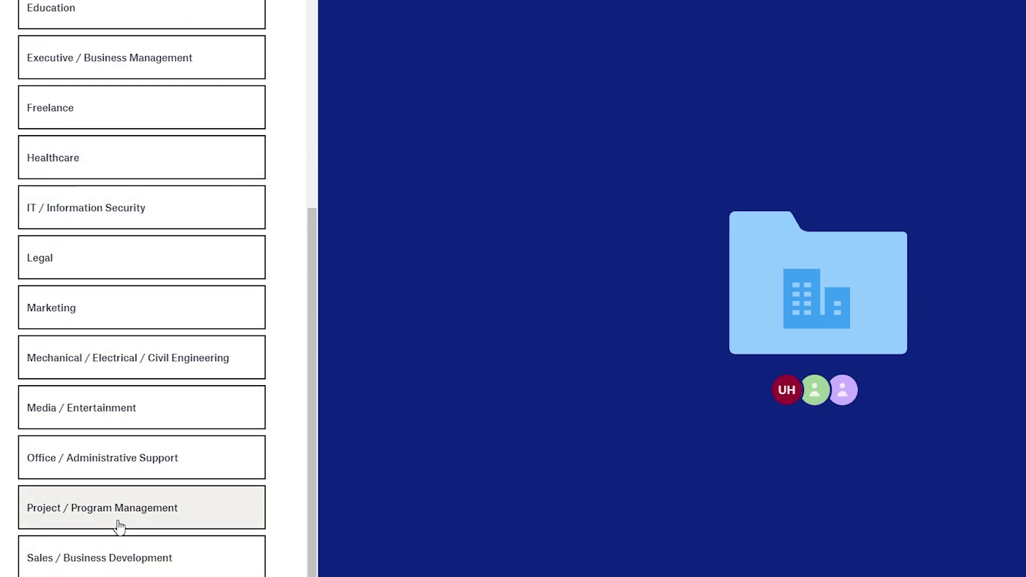
{"action": "scroll", "coordinate": [139, 517], "scroll_direction": "down", "scroll_amount": 1}
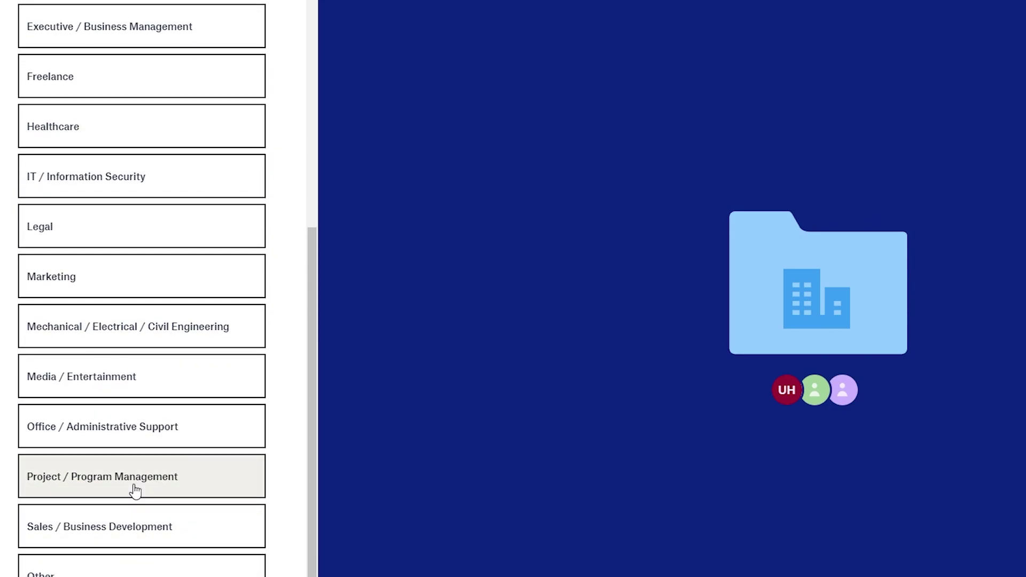
{"action": "left_click", "coordinate": [135, 491]}
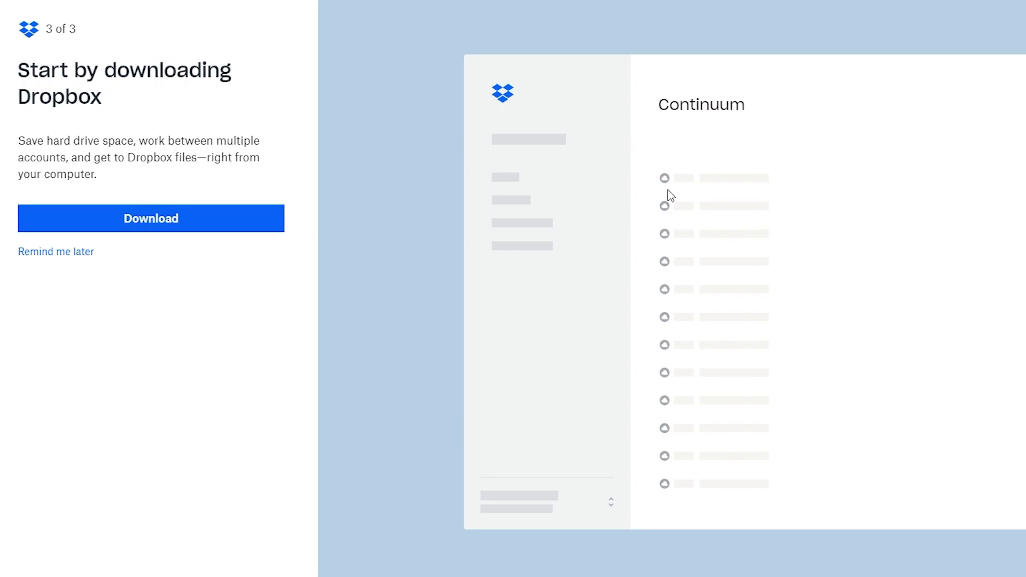
- Download DropboxInstaller.exe and run it from the Download complete dialog
{"action": "left_click", "coordinate": [639, 345]}
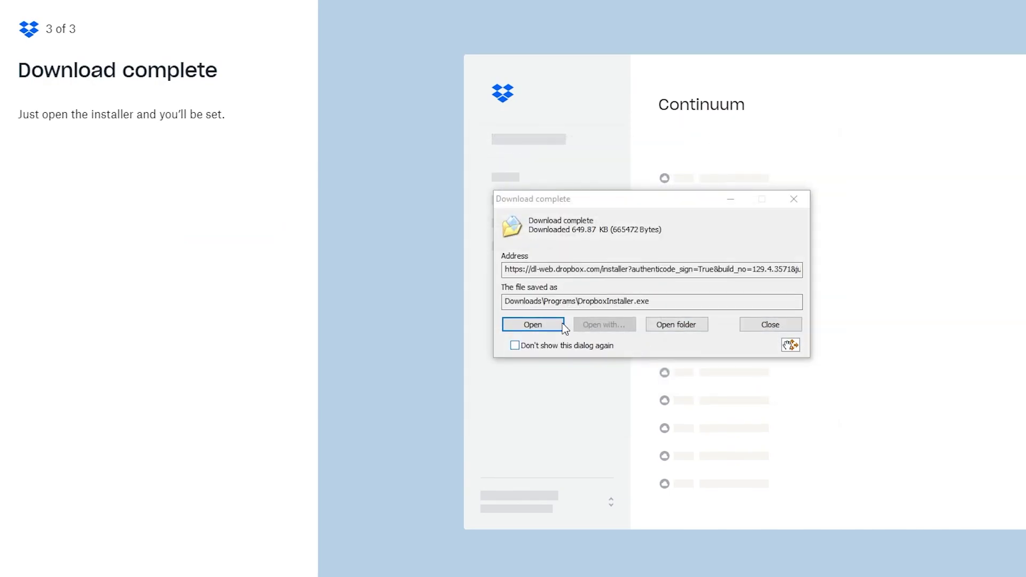
{"action": "left_click", "coordinate": [534, 326]}
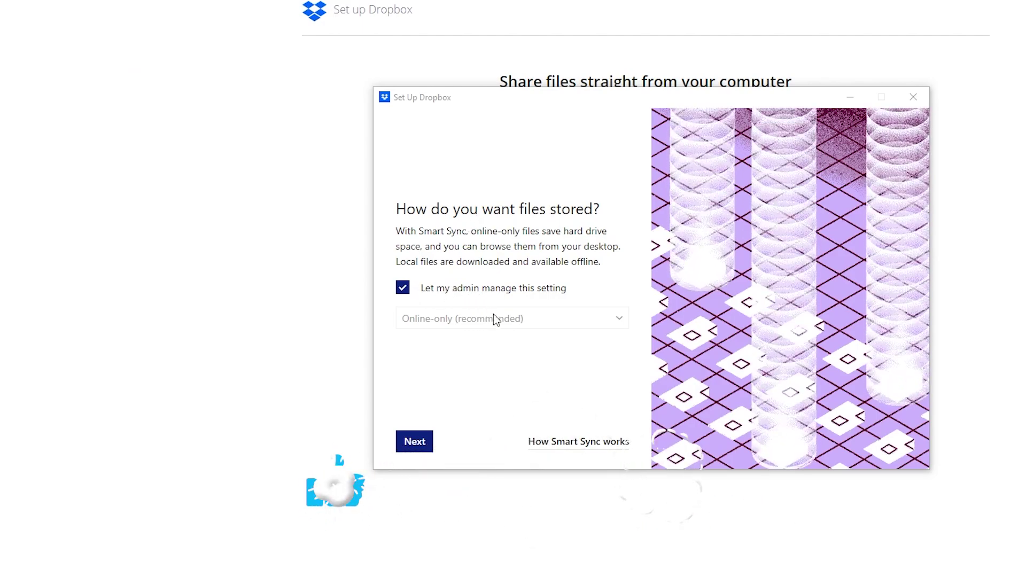
- Untick 'Let my admin manage this setting' and keep Online-only file storage
{"action": "left_click", "coordinate": [402, 293]}
{"action": "left_click", "coordinate": [406, 293]}
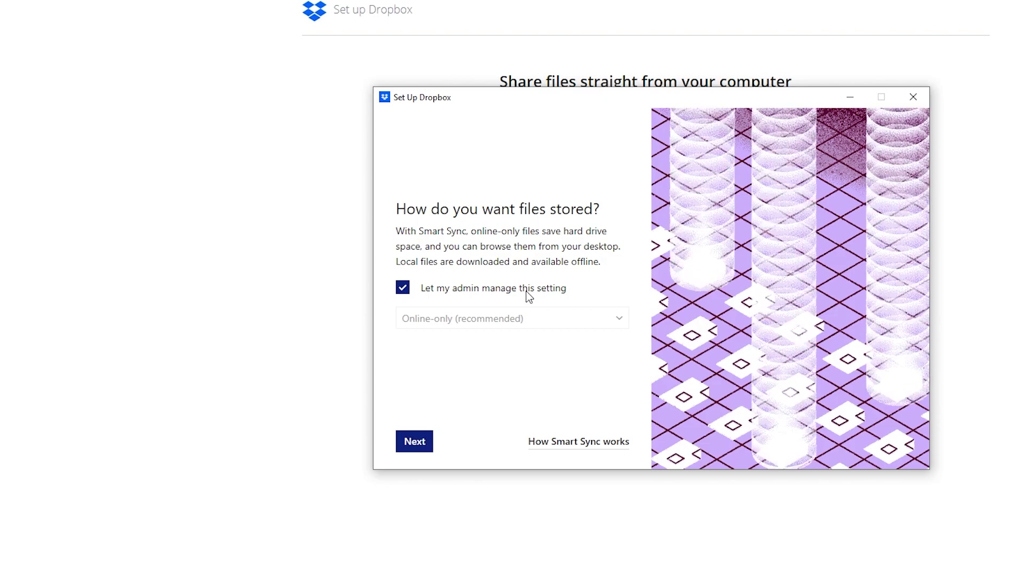
{"action": "left_click", "coordinate": [525, 291]}
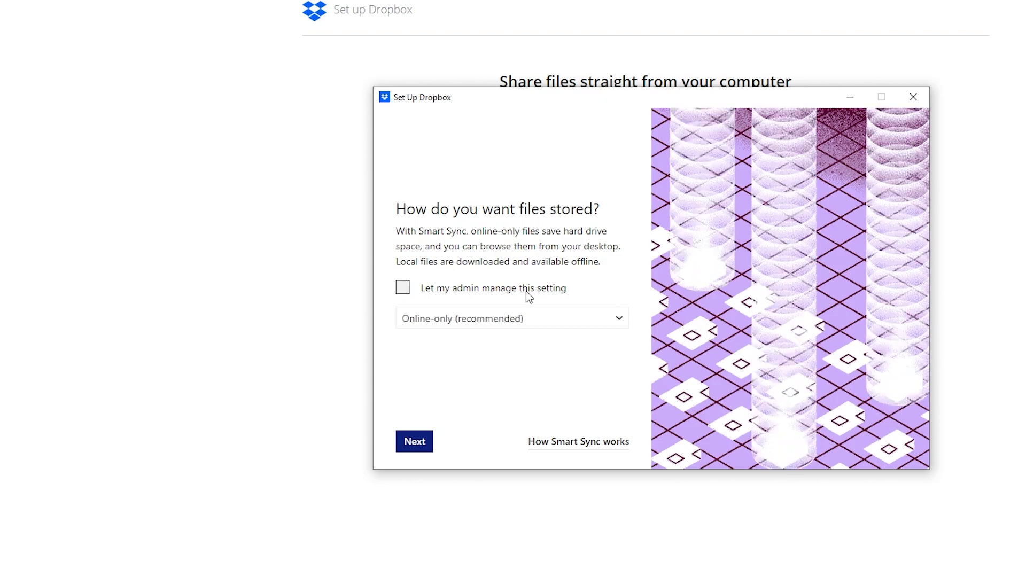
{"action": "left_click", "coordinate": [493, 322]}
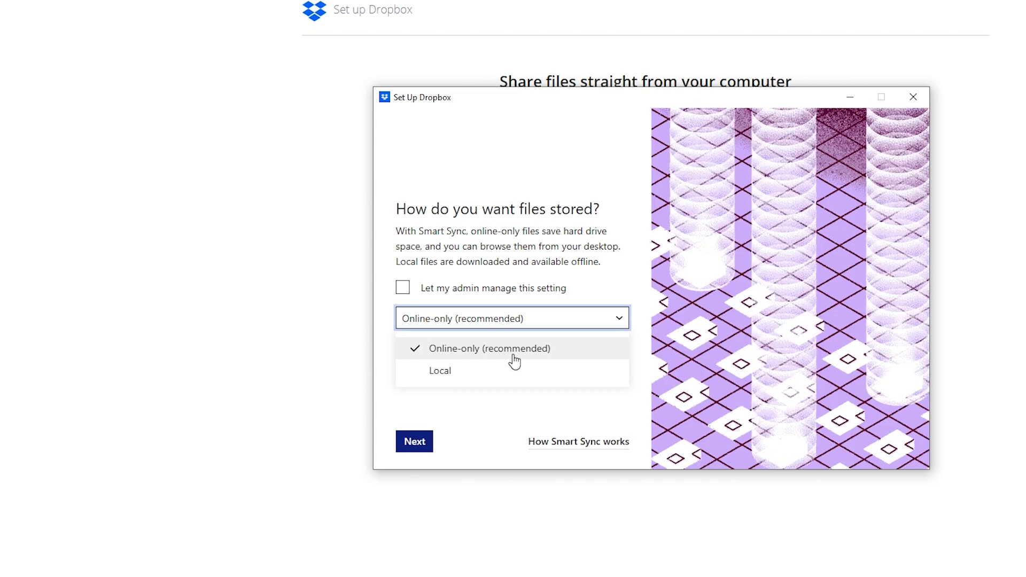
{"action": "left_click", "coordinate": [497, 350]}
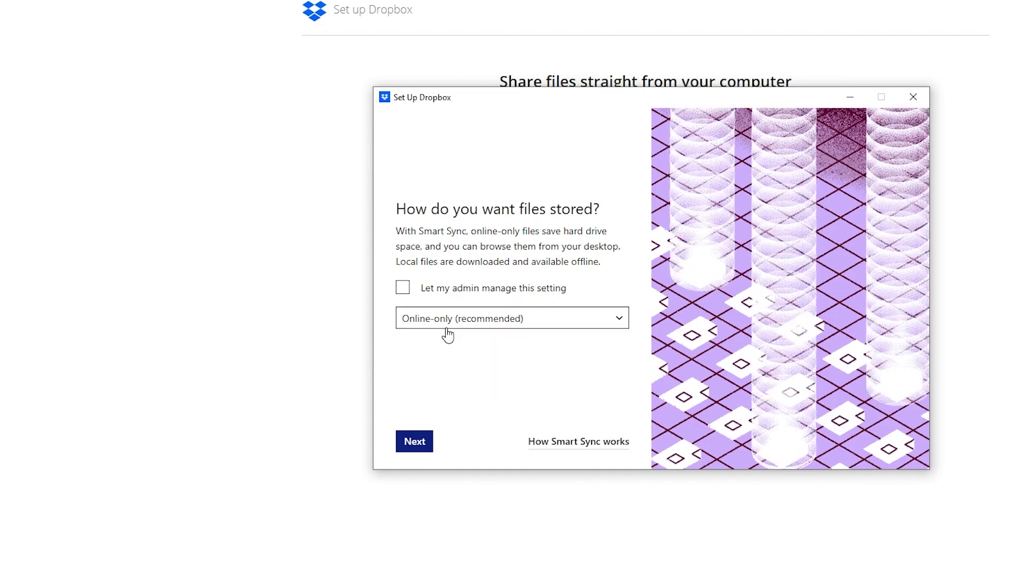
{"action": "left_click", "coordinate": [414, 447]}
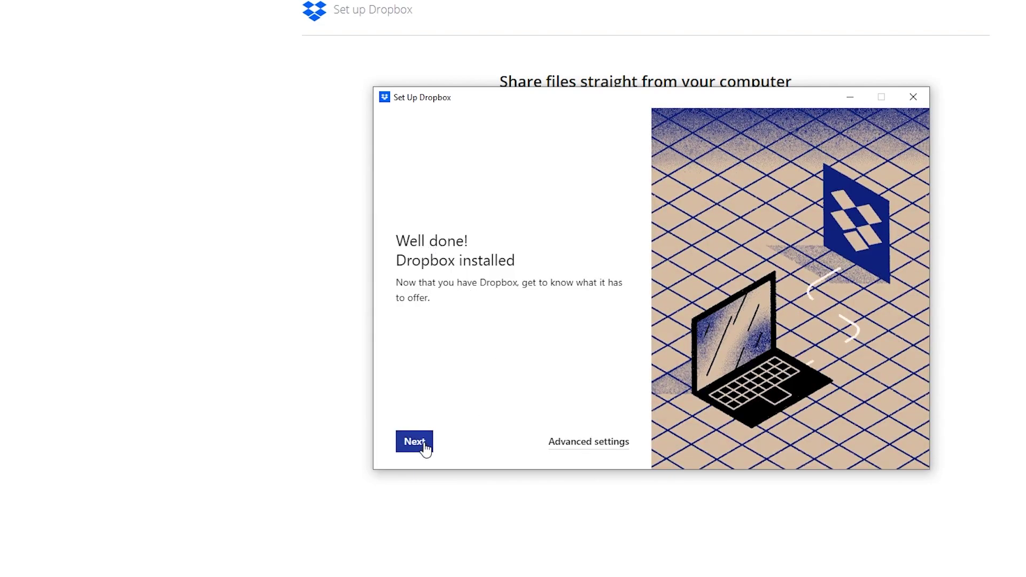
- Accept the advanced settings for the Continuum Dropbox folder and skip PC backup with Not now
{"action": "left_click", "coordinate": [577, 445]}
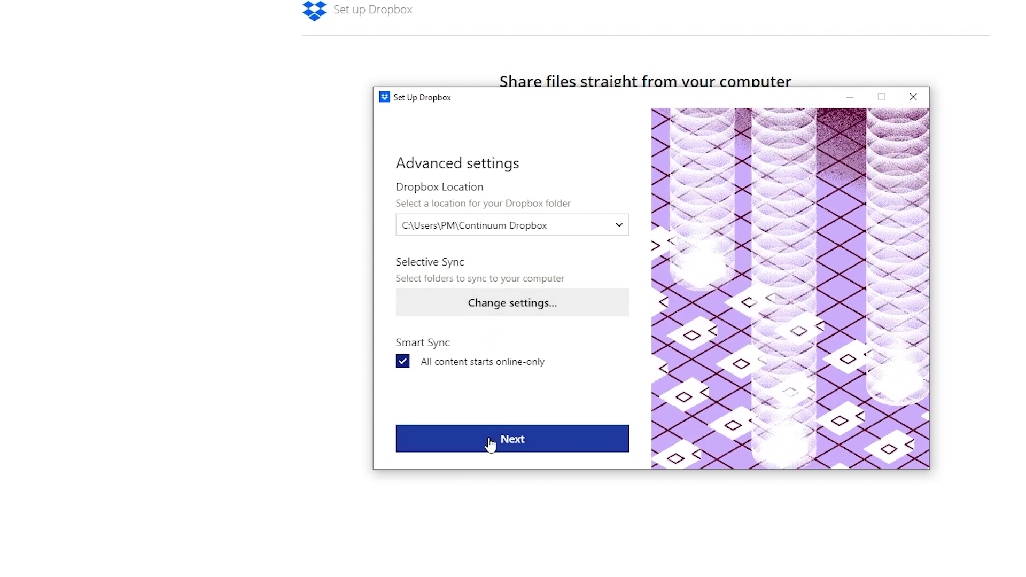
{"action": "left_click", "coordinate": [510, 442]}
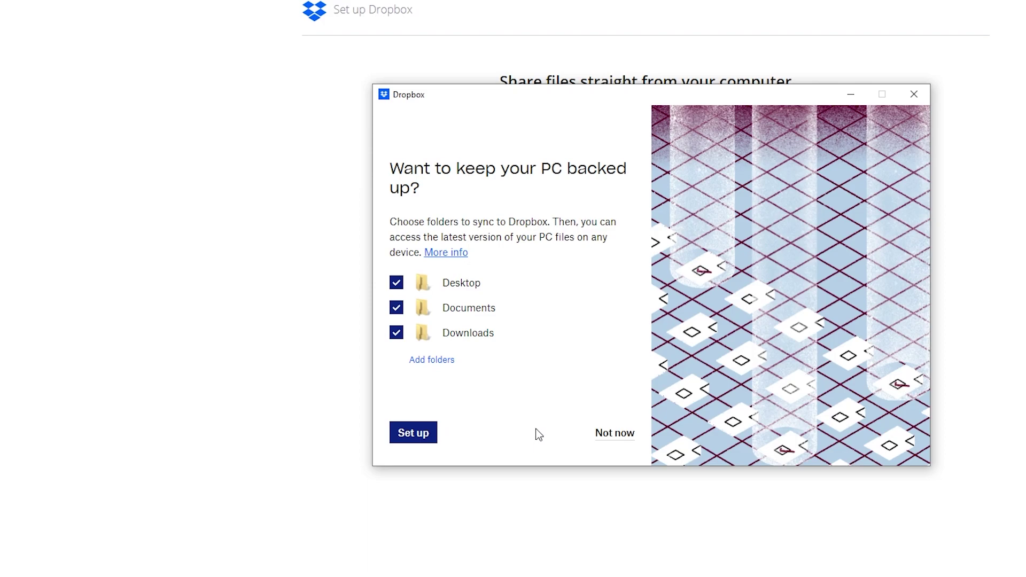
{"action": "left_click", "coordinate": [619, 440]}
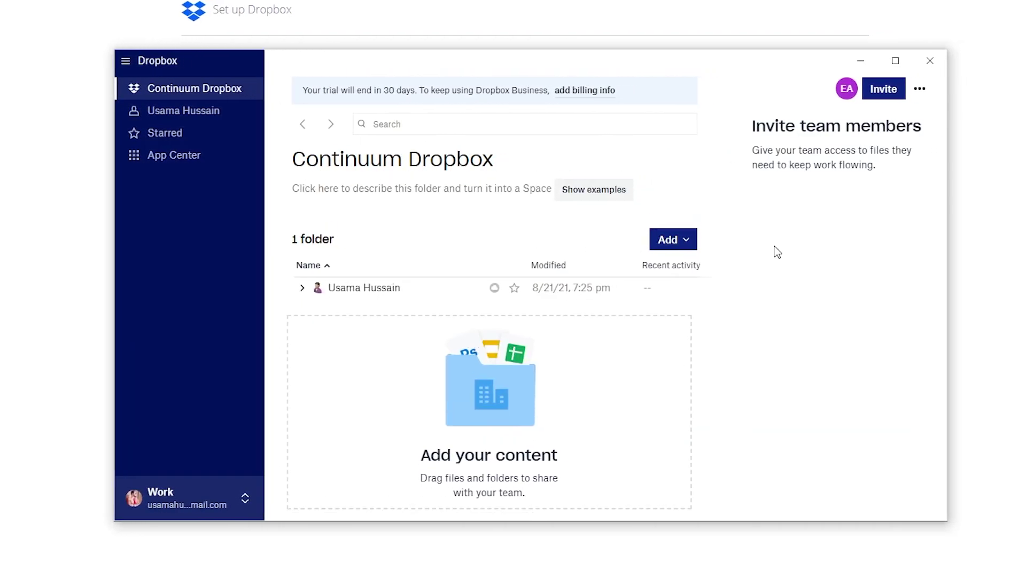
- Maximize the Dropbox window and view the Create options for the empty folder area
{"action": "left_click", "coordinate": [895, 61]}
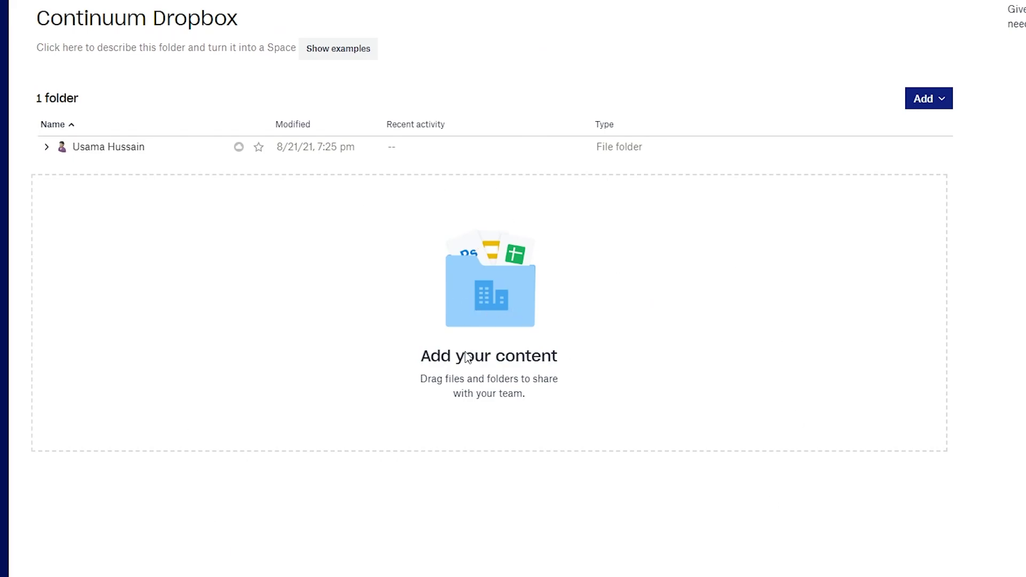
{"action": "right_click", "coordinate": [214, 219]}
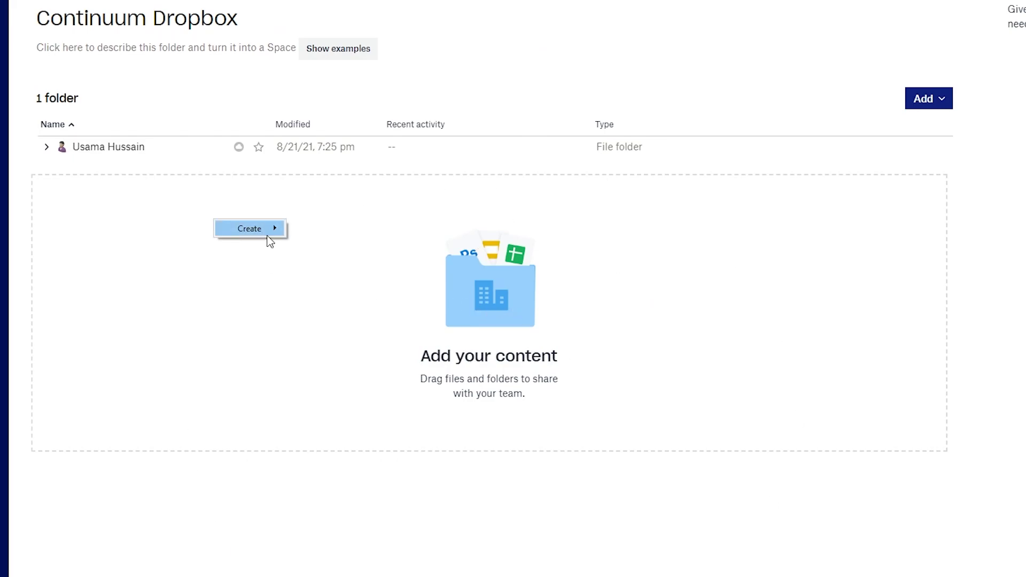
{"action": "right_click", "coordinate": [332, 238]}
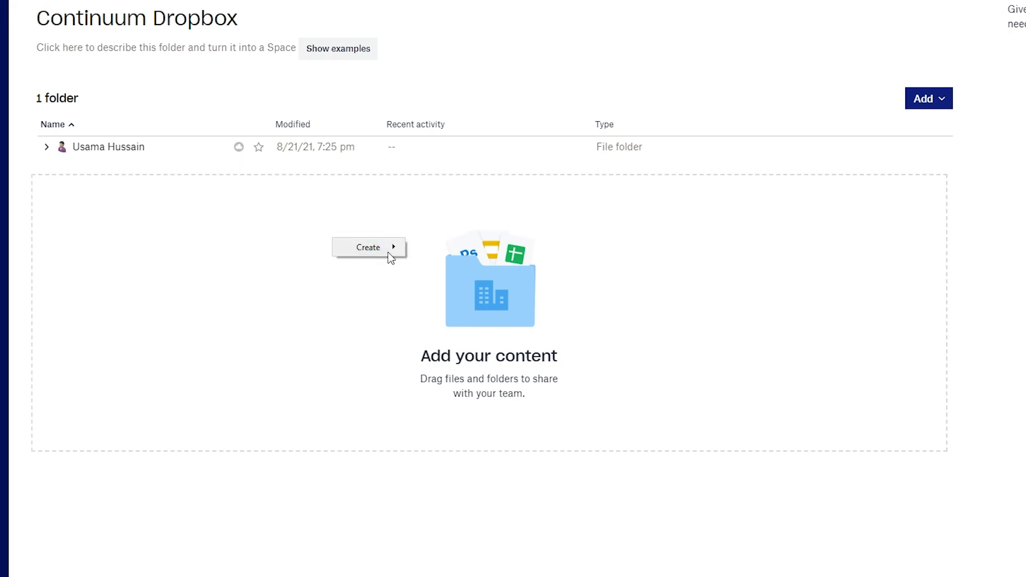
{"action": "mouse_move", "coordinate": [382, 252]}
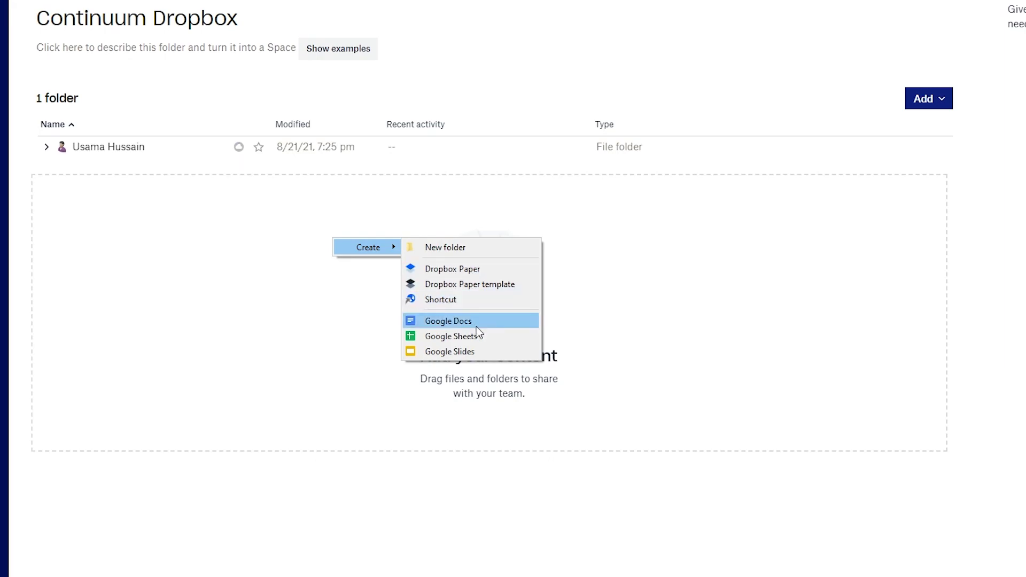
{"action": "left_click", "coordinate": [692, 321]}
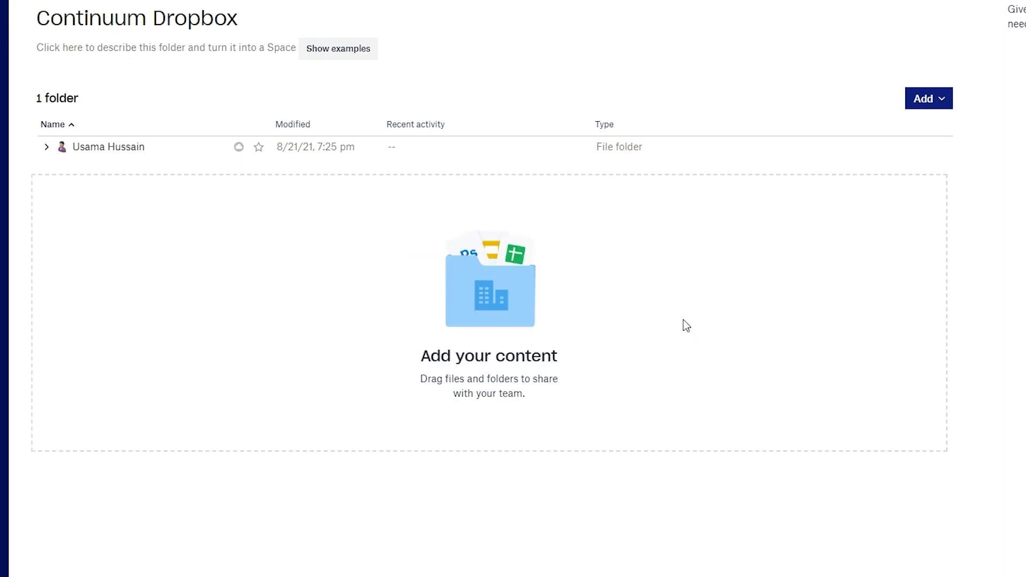
- Check the Add menu's new-item options, then view the '3 ways to use Spaces' examples
{"action": "left_click", "coordinate": [942, 101]}
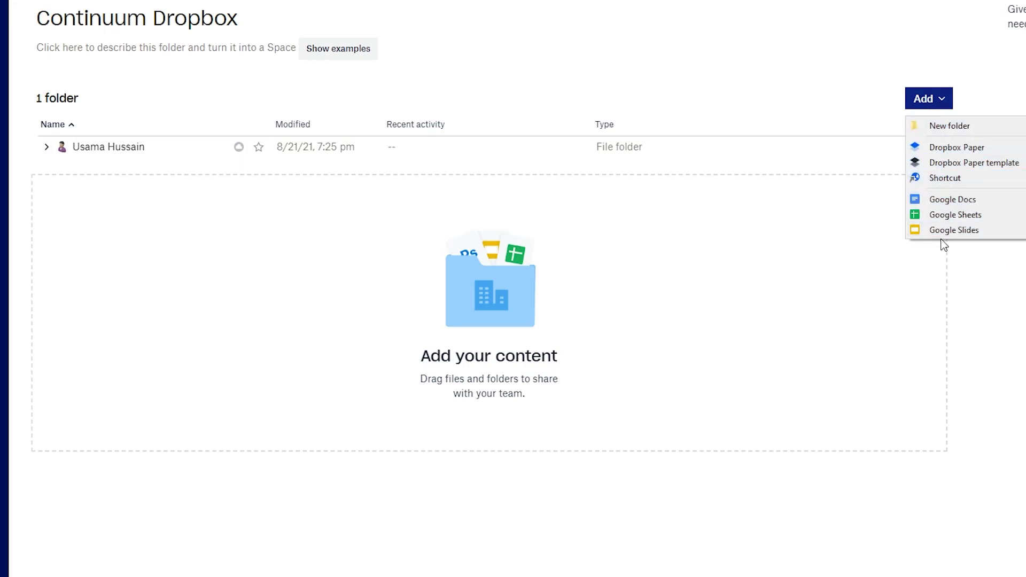
{"action": "left_click", "coordinate": [114, 126]}
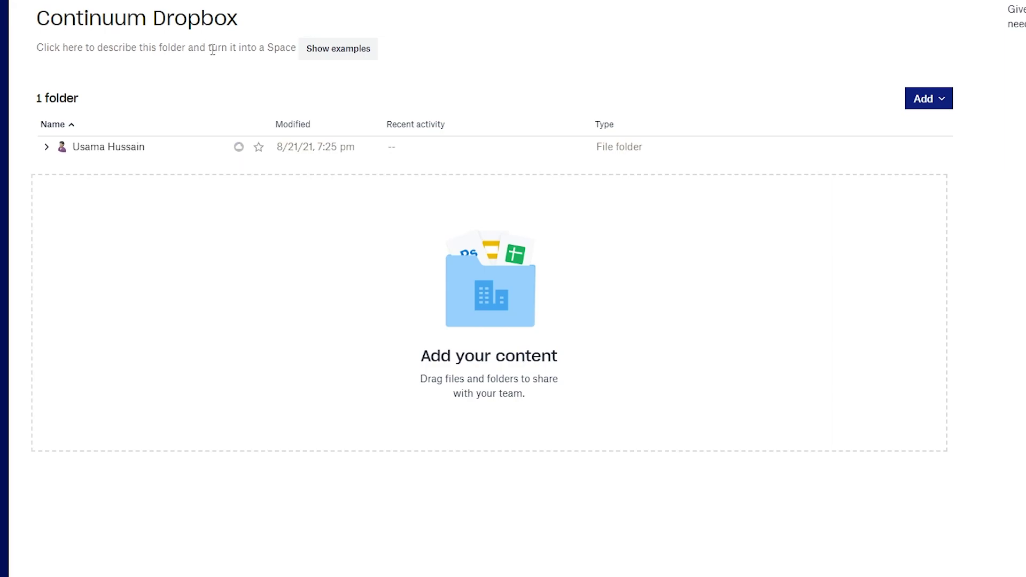
{"action": "left_click", "coordinate": [348, 48]}
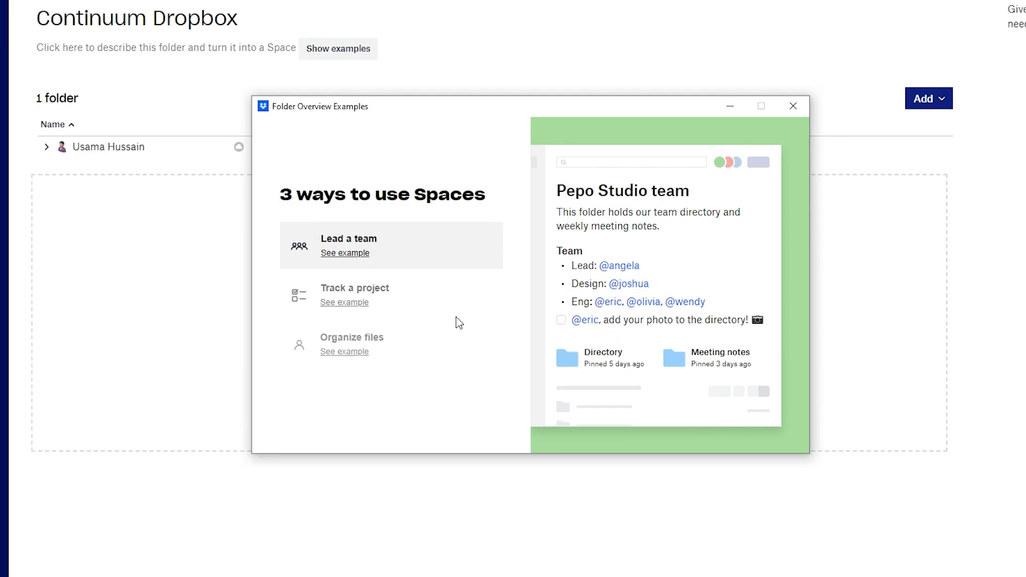
{"action": "left_click", "coordinate": [347, 294]}
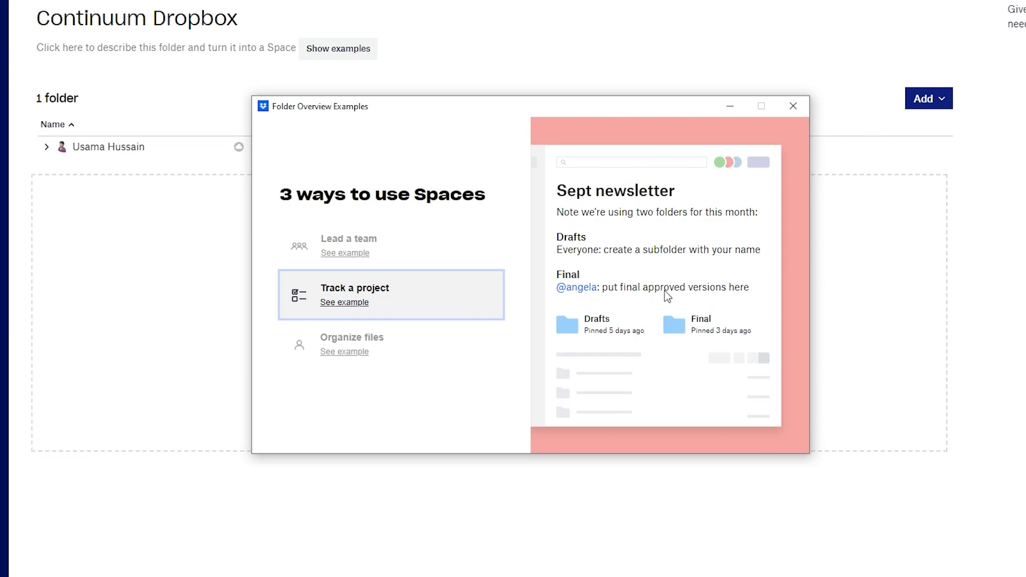
{"action": "left_click", "coordinate": [363, 362]}
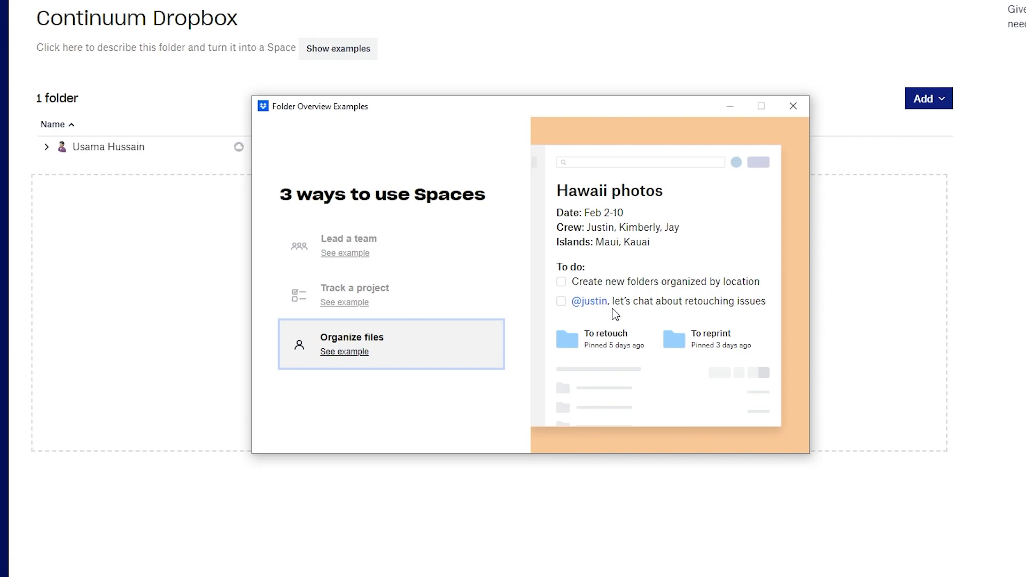
{"action": "left_click", "coordinate": [793, 106]}
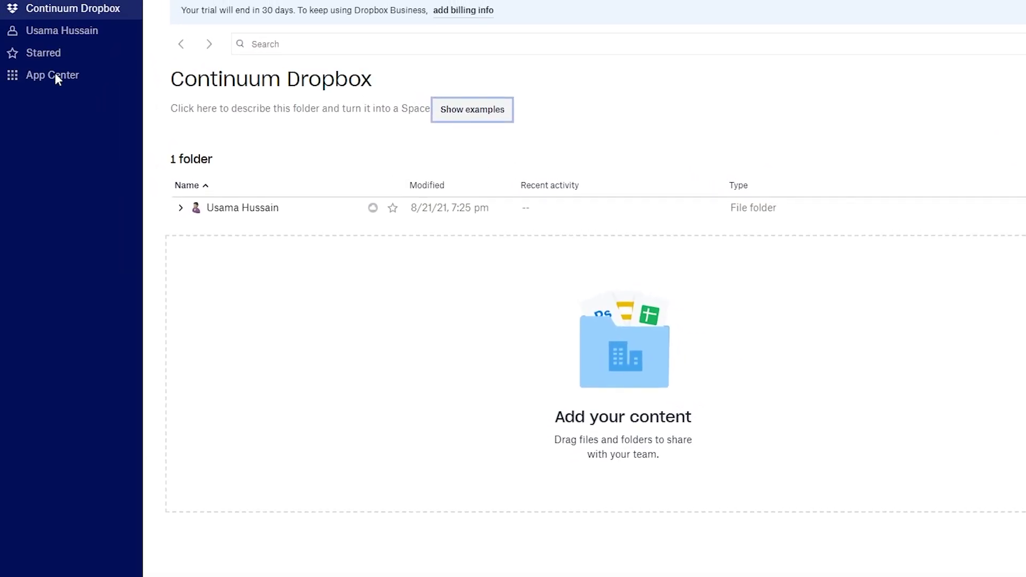
- Browse the personal member folder and Starred items, then launch the App Center
{"action": "left_click", "coordinate": [60, 32]}
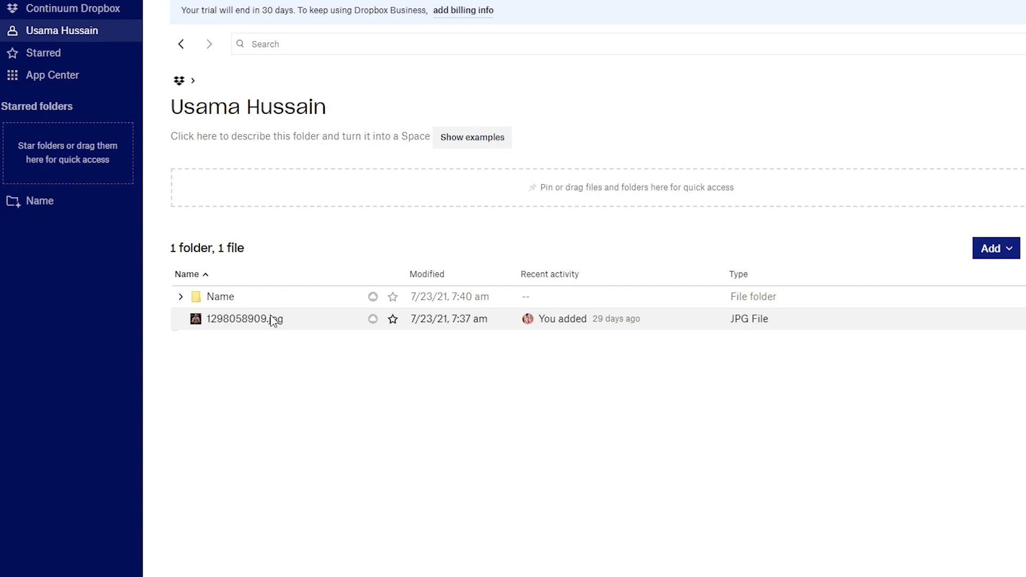
{"action": "left_click", "coordinate": [51, 54]}
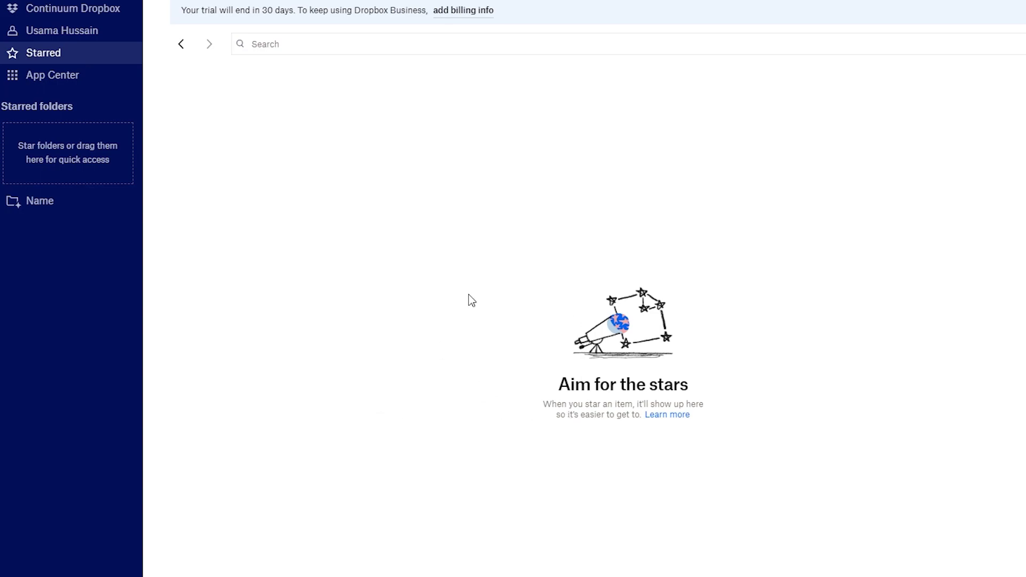
{"action": "left_click", "coordinate": [49, 75]}
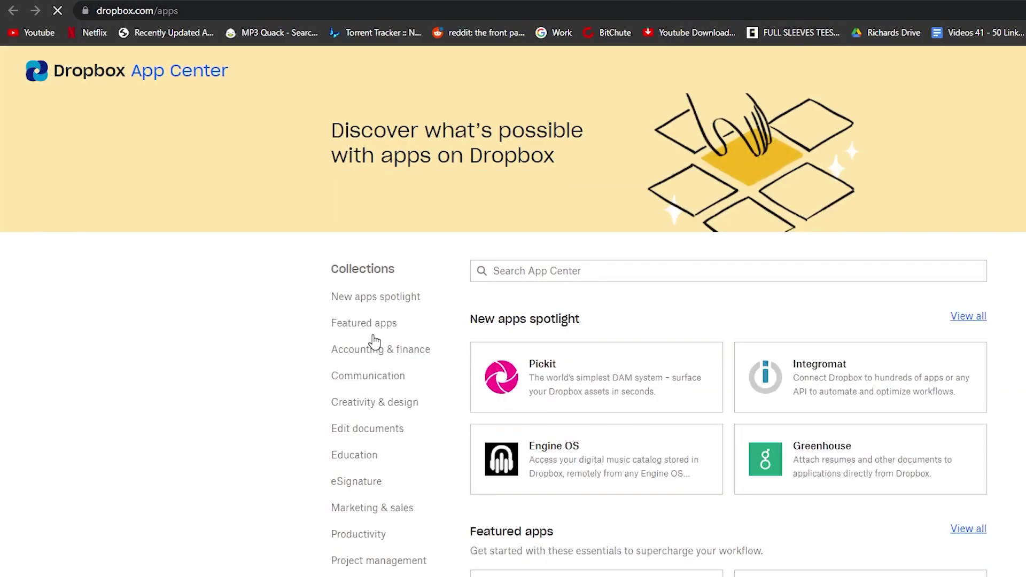
- Scroll through the App Center's featured, document-editing and design collections, then return to Continuum Dropbox
{"action": "scroll", "coordinate": [374, 341], "scroll_direction": "down", "scroll_amount": 1}
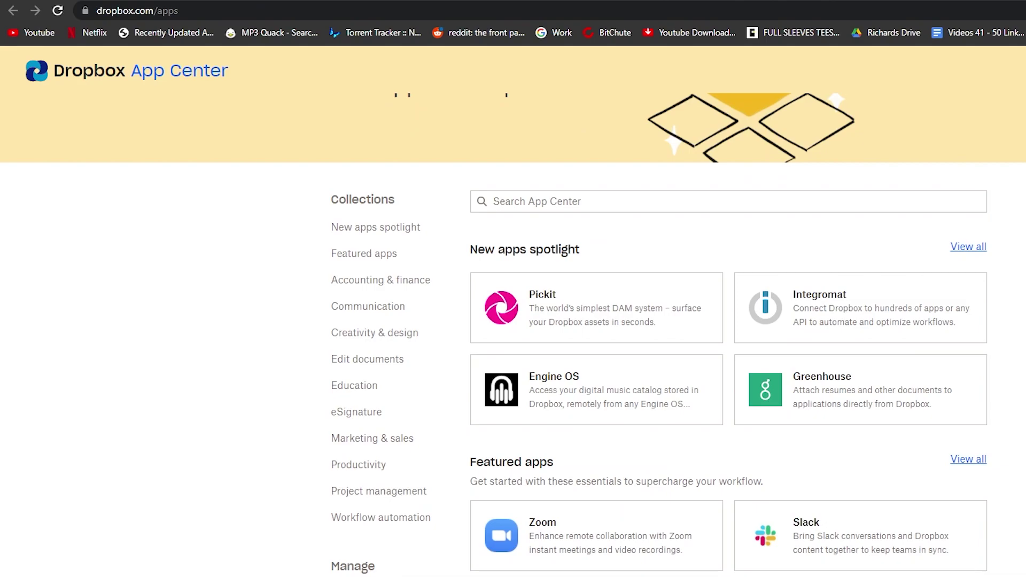
{"action": "scroll", "coordinate": [466, 178], "scroll_direction": "down", "scroll_amount": 2}
{"action": "scroll", "coordinate": [466, 178], "scroll_direction": "up", "scroll_amount": 1}
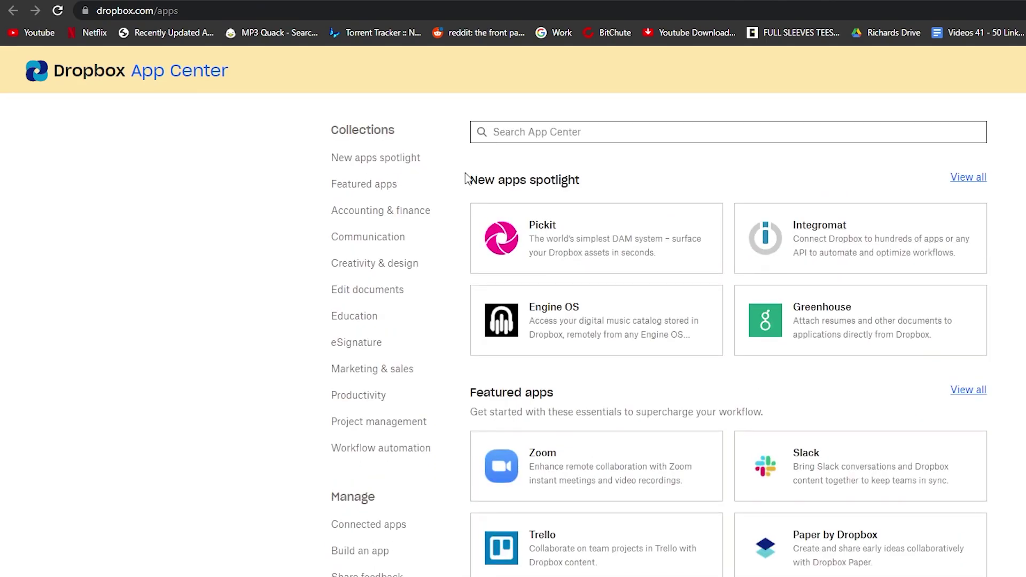
{"action": "scroll", "coordinate": [717, 345], "scroll_direction": "up", "scroll_amount": 1}
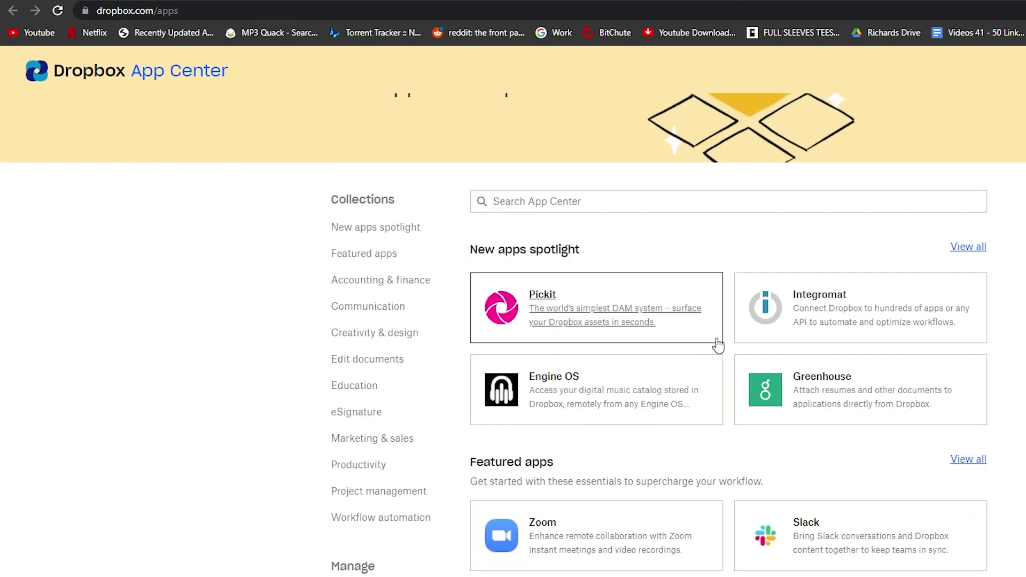
{"action": "scroll", "coordinate": [557, 317], "scroll_direction": "down", "scroll_amount": 1}
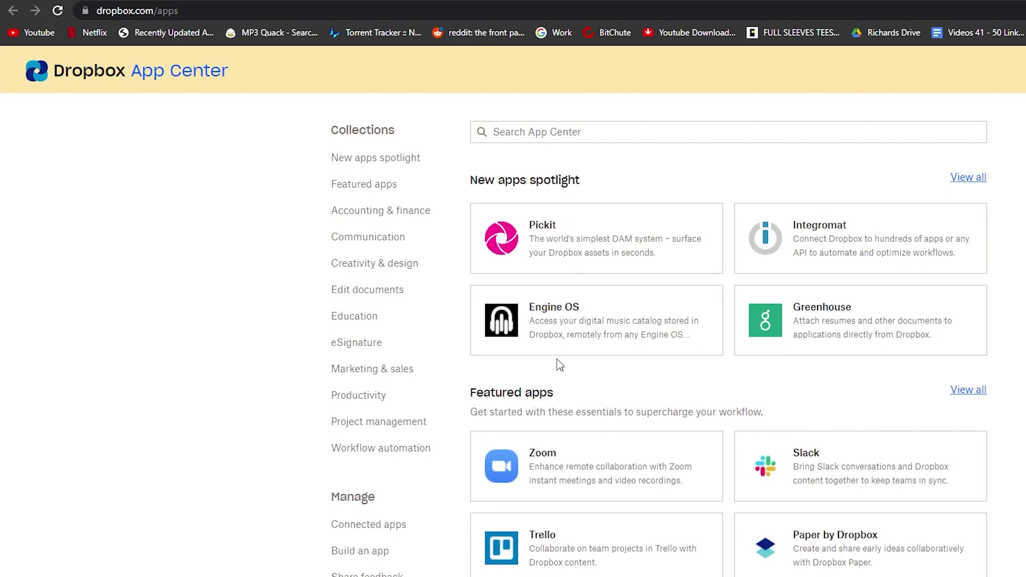
{"action": "scroll", "coordinate": [558, 360], "scroll_direction": "down", "scroll_amount": 3}
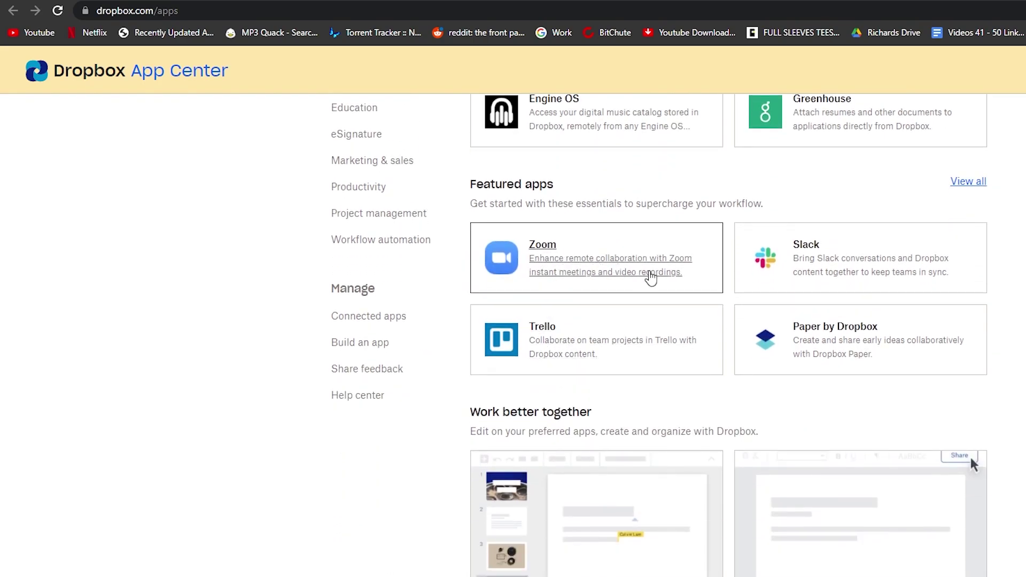
{"action": "scroll", "coordinate": [529, 374], "scroll_direction": "down", "scroll_amount": 4}
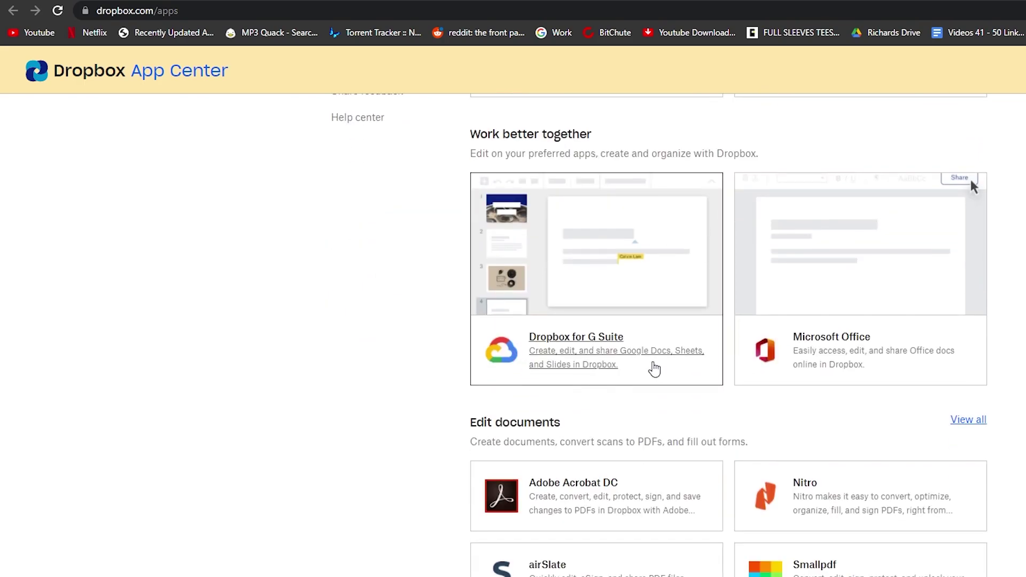
{"action": "scroll", "coordinate": [828, 378], "scroll_direction": "down", "scroll_amount": 3}
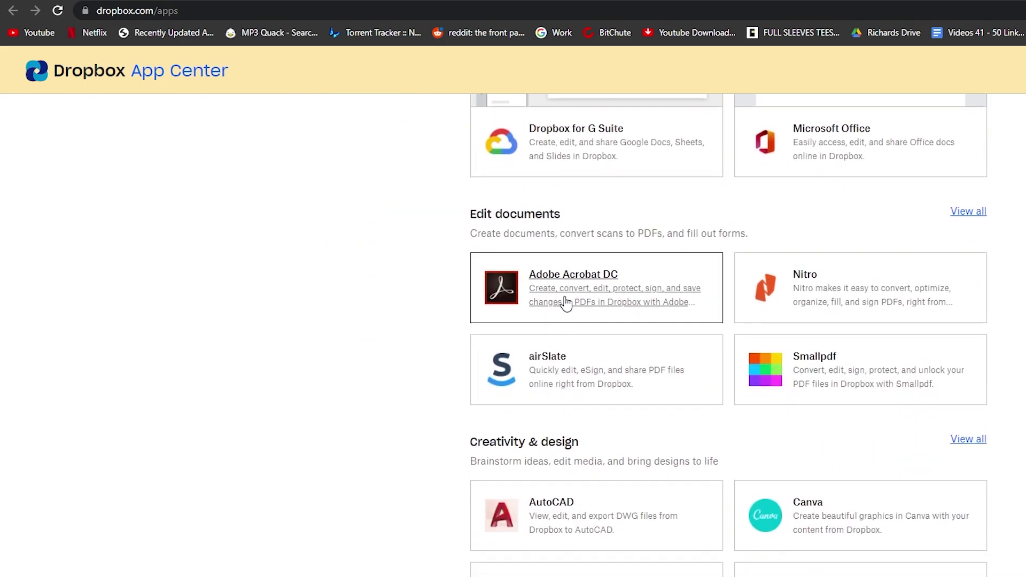
{"action": "scroll", "coordinate": [839, 271], "scroll_direction": "up", "scroll_amount": 1}
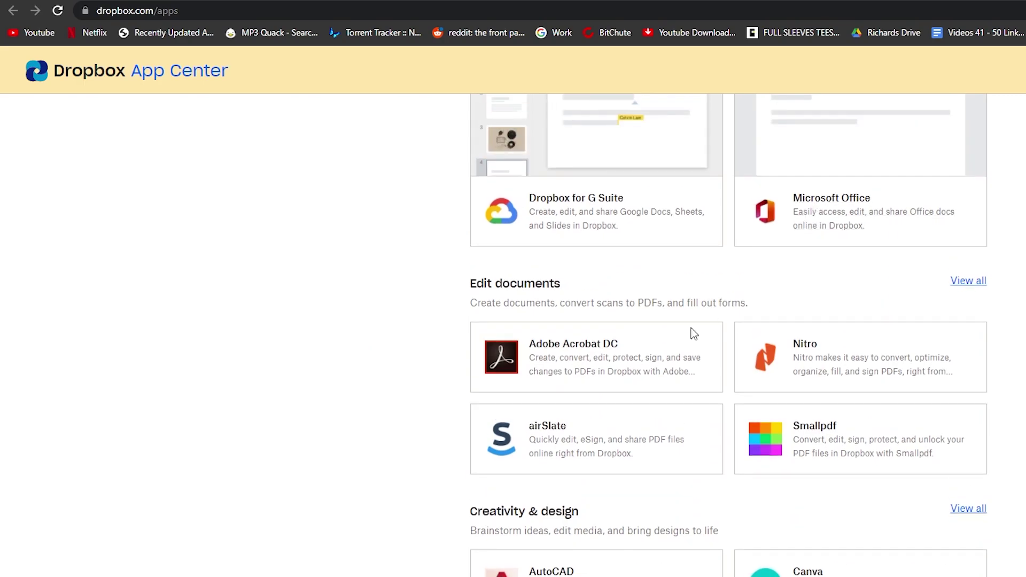
{"action": "scroll", "coordinate": [731, 359], "scroll_direction": "down", "scroll_amount": 4}
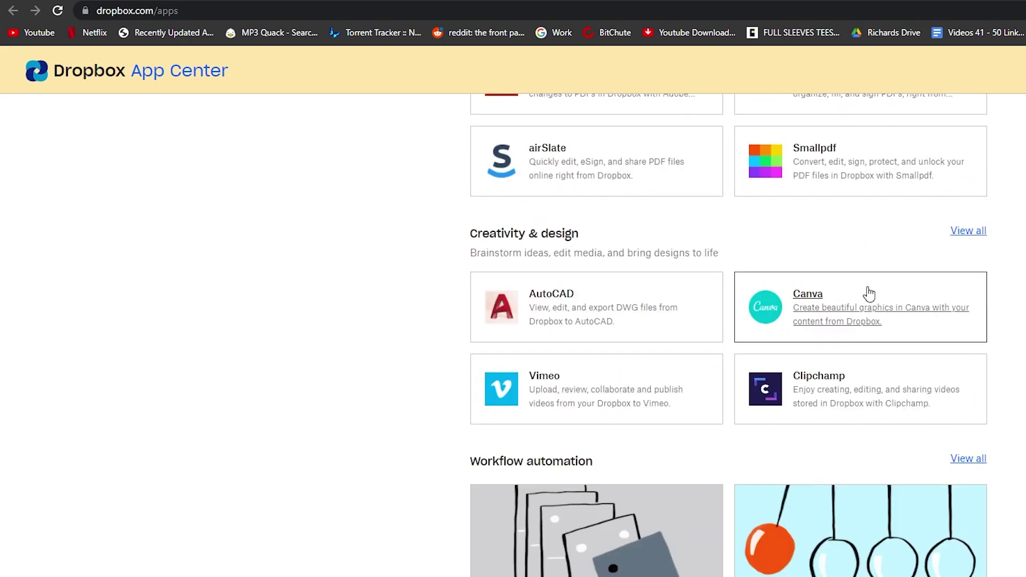
{"action": "scroll", "coordinate": [895, 326], "scroll_direction": "down", "scroll_amount": 2}
{"action": "scroll", "coordinate": [694, 374], "scroll_direction": "down", "scroll_amount": 3}
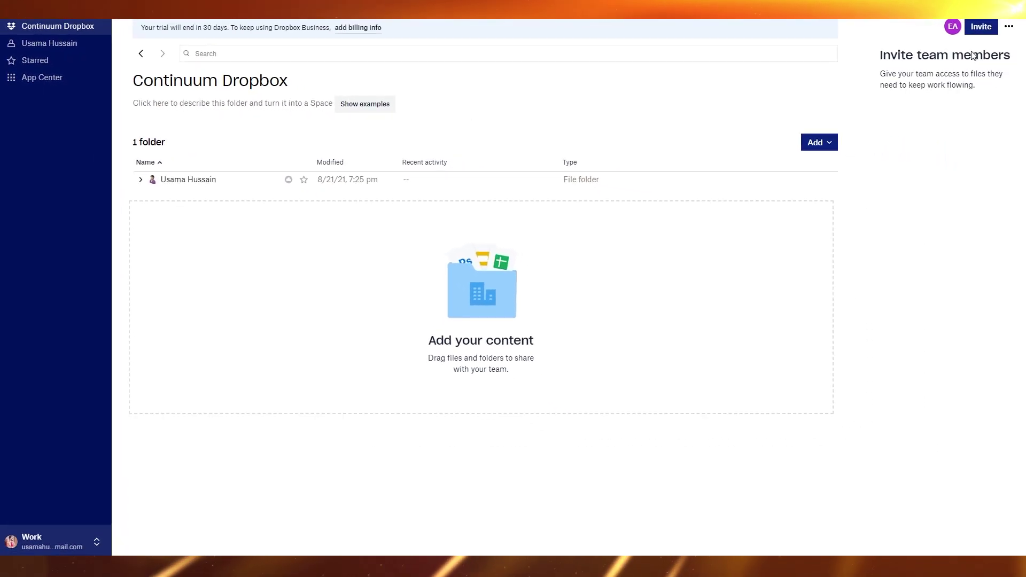
- Invite a new team member by their e-mail address with the message 'Hi'
{"action": "left_click", "coordinate": [980, 26]}
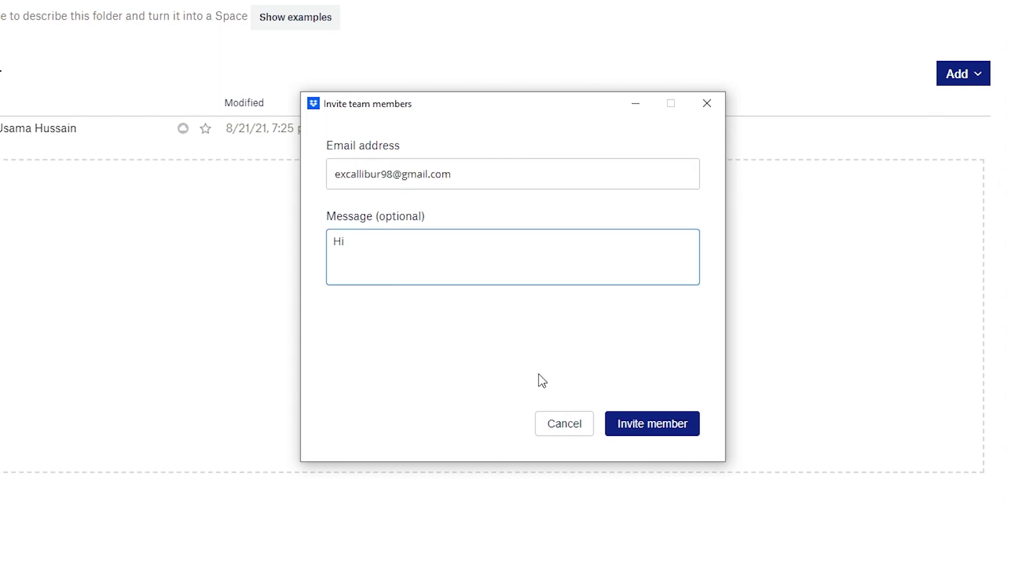
{"action": "left_click", "coordinate": [659, 425]}
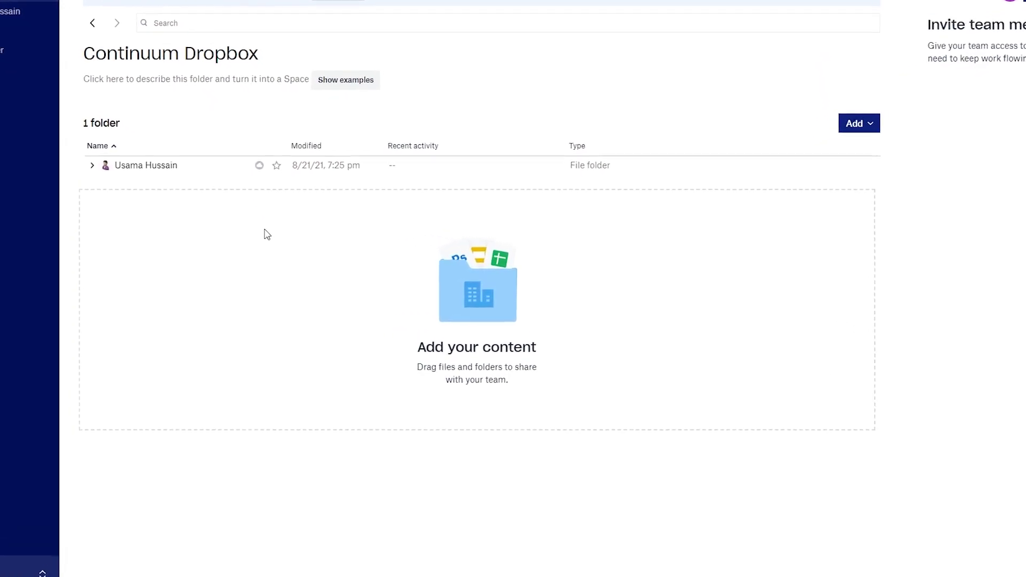
- Create a new folder named Untitled and save it to the Continuum team space
{"action": "right_click", "coordinate": [294, 238]}
{"action": "mouse_move", "coordinate": [307, 247]}
{"action": "left_click", "coordinate": [362, 232]}
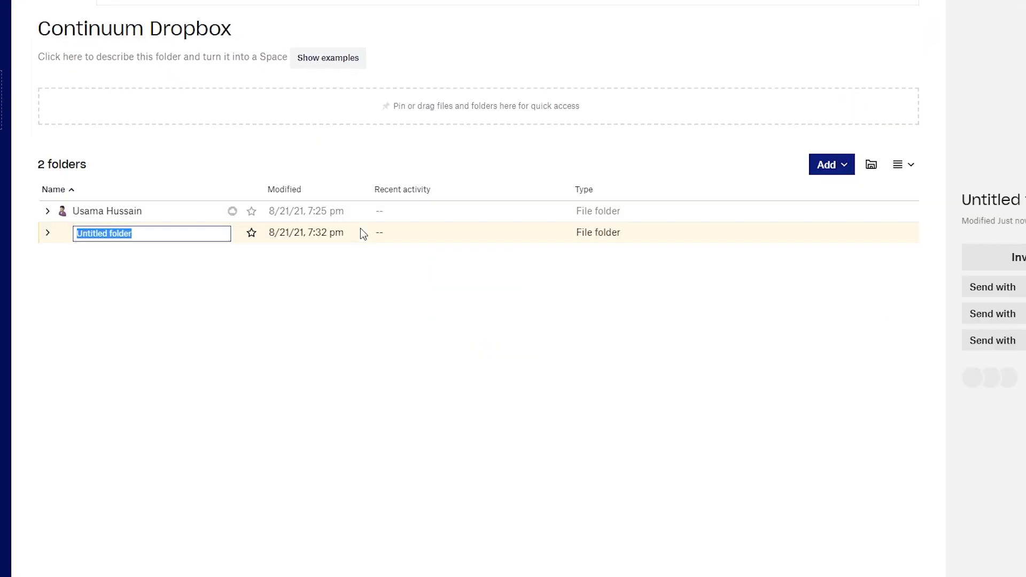
{"action": "key", "text": "Return"}
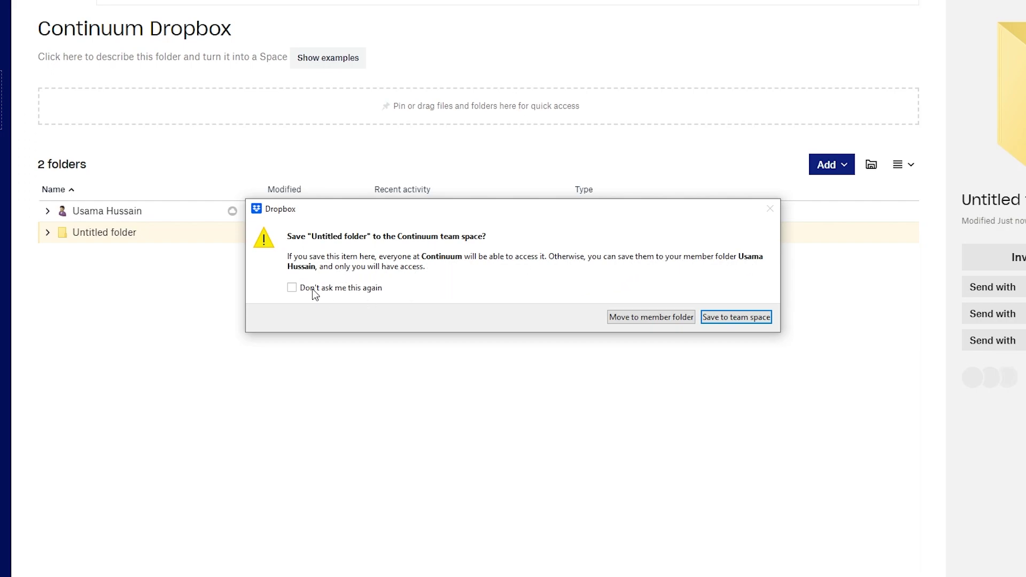
{"action": "left_click", "coordinate": [745, 318]}
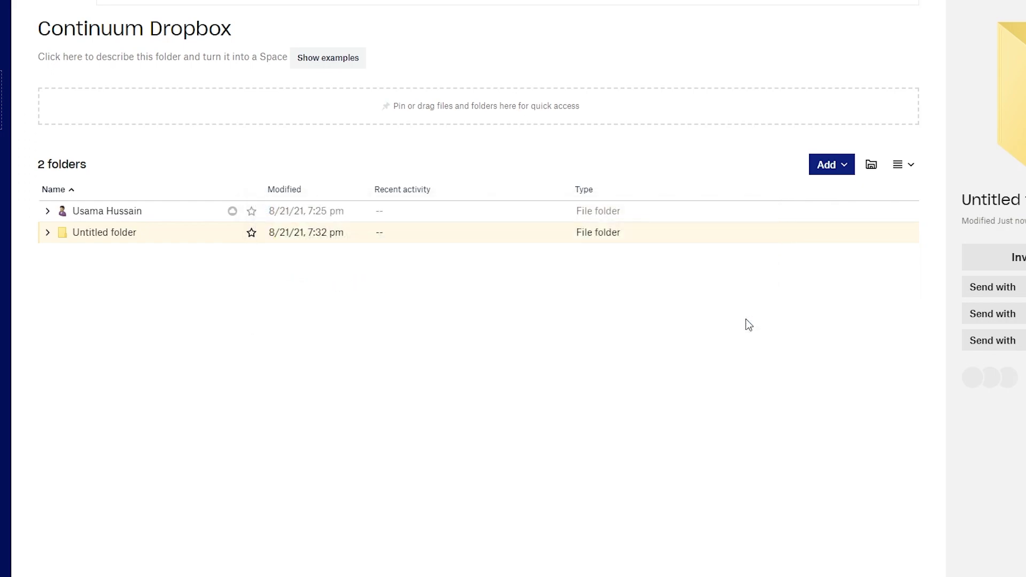
{"action": "left_click", "coordinate": [287, 266]}
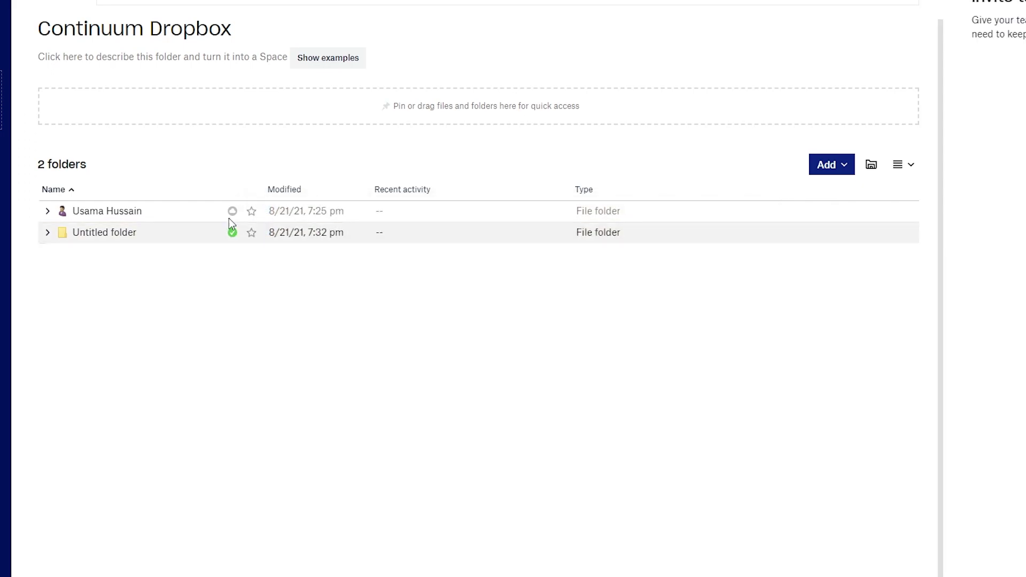
- Open the Untitled folder and launch My Paper doc in the browser
{"action": "double_click", "coordinate": [112, 235]}
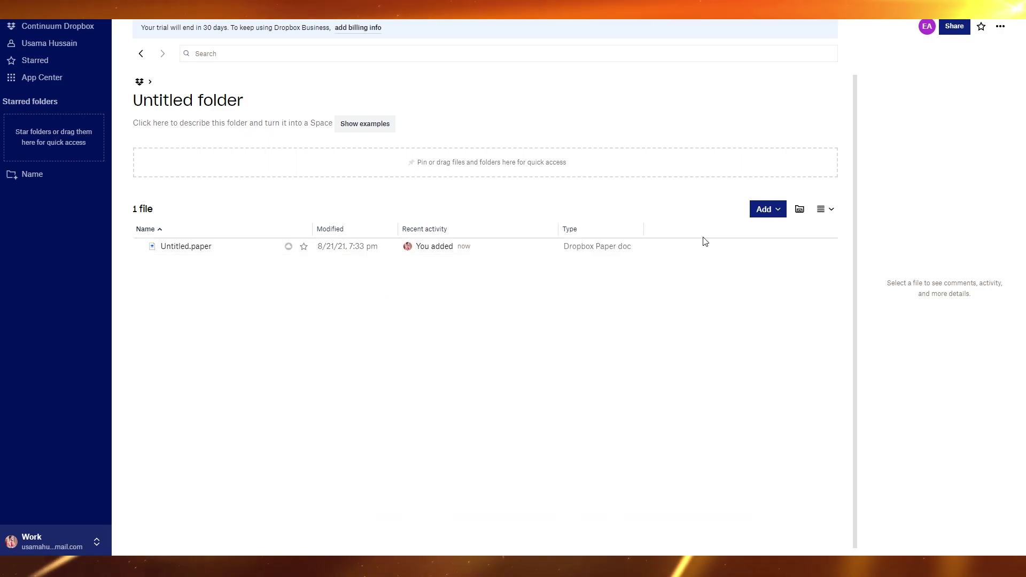
{"action": "left_click", "coordinate": [203, 248]}
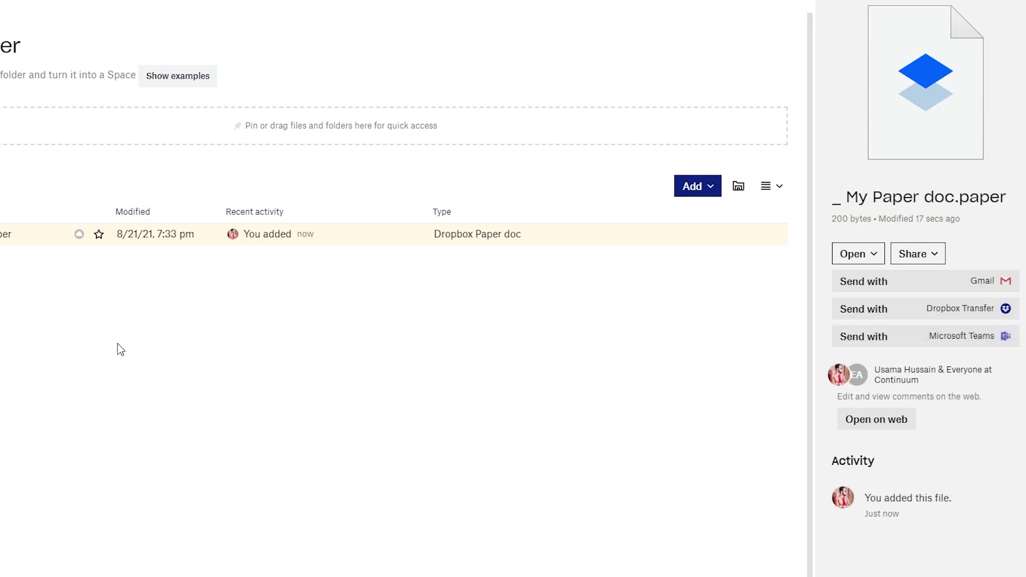
{"action": "left_click", "coordinate": [184, 245]}
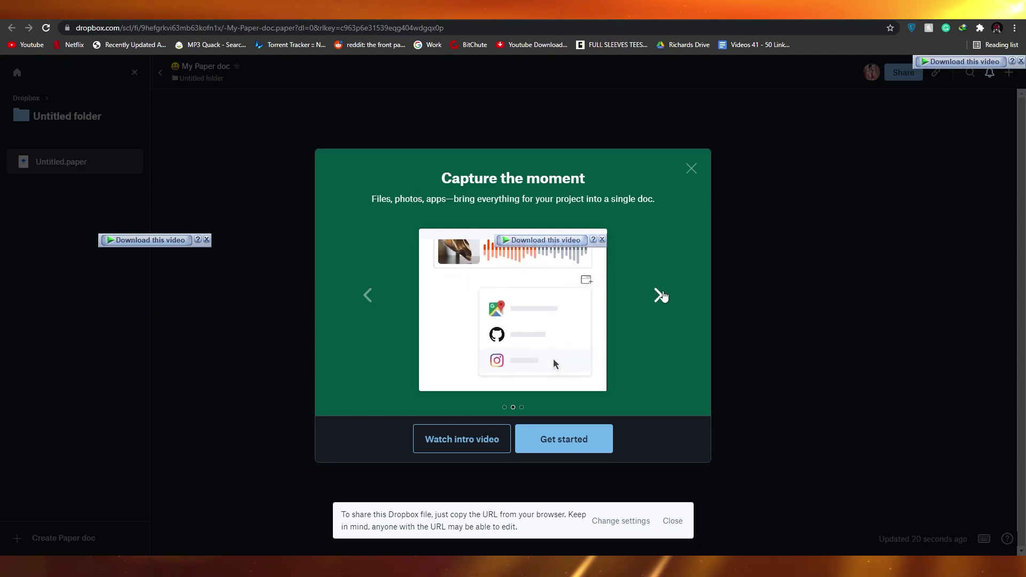
- Skip through and dismiss the Dropbox Paper onboarding tour
{"action": "left_click", "coordinate": [659, 296]}
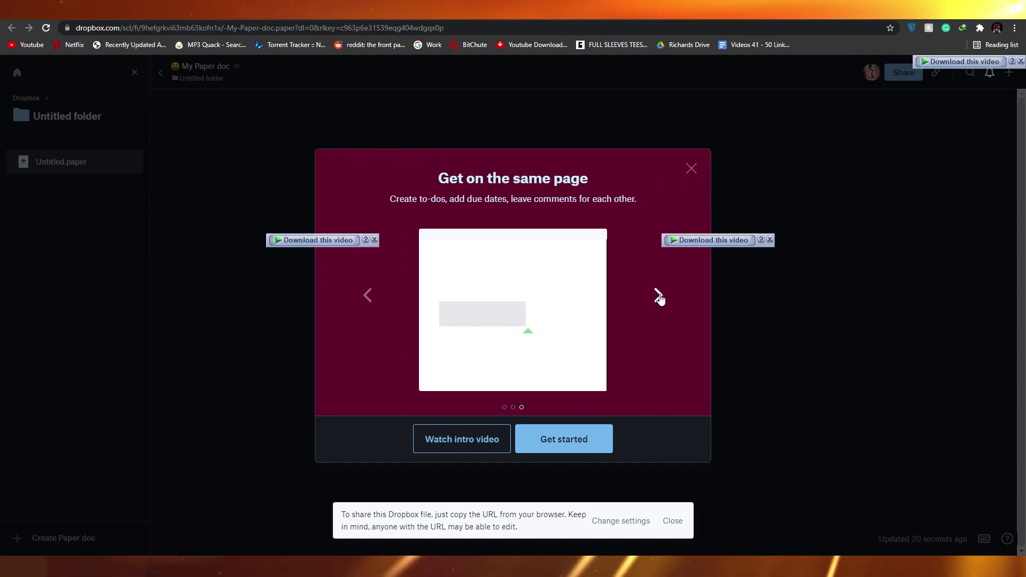
{"action": "left_click", "coordinate": [659, 296]}
{"action": "left_click", "coordinate": [691, 168]}
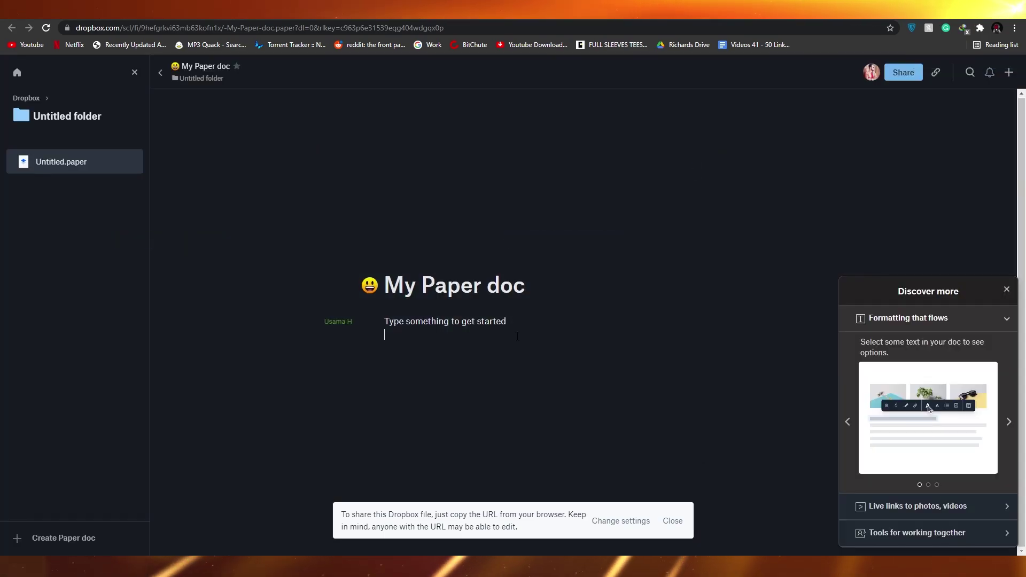
- Write 'hI TEAM' under the title, remove the stray @ line, and close the notices
{"action": "type", "text": "hI TEAM"}
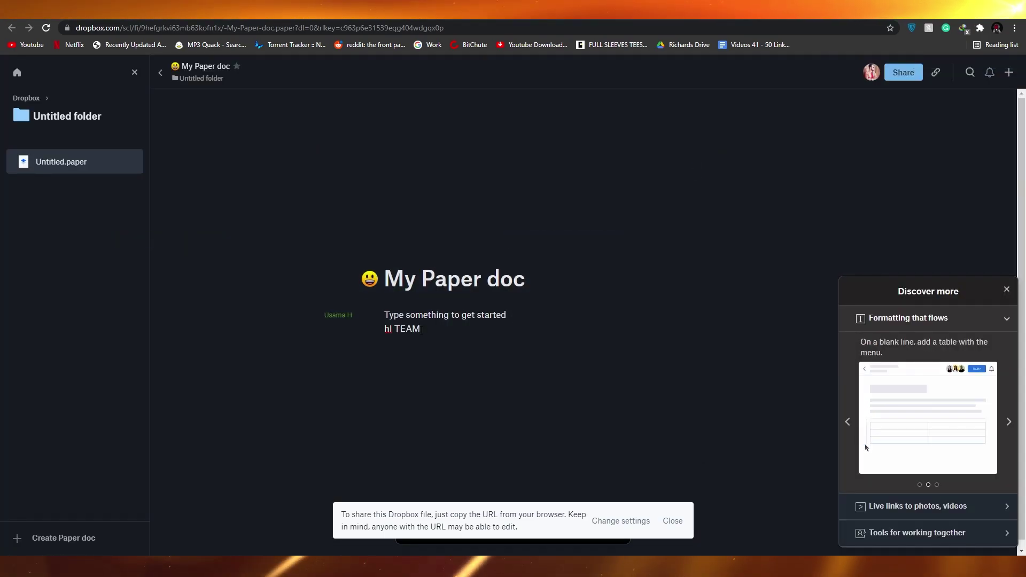
{"action": "key", "text": "Return"}
{"action": "type", "text": "@"}
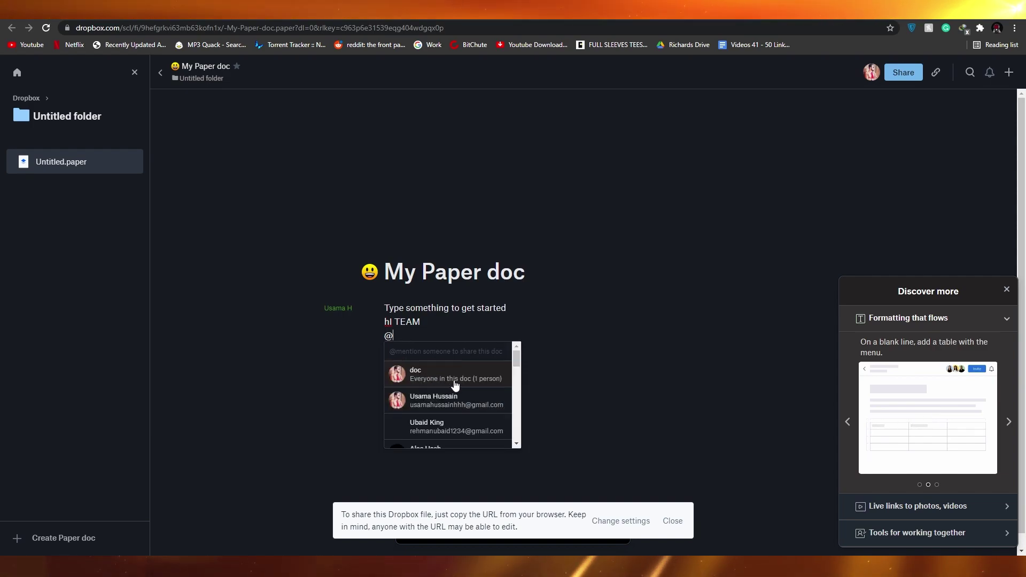
{"action": "left_click_drag", "start_coordinate": [394, 336], "coordinate": [377, 338]}
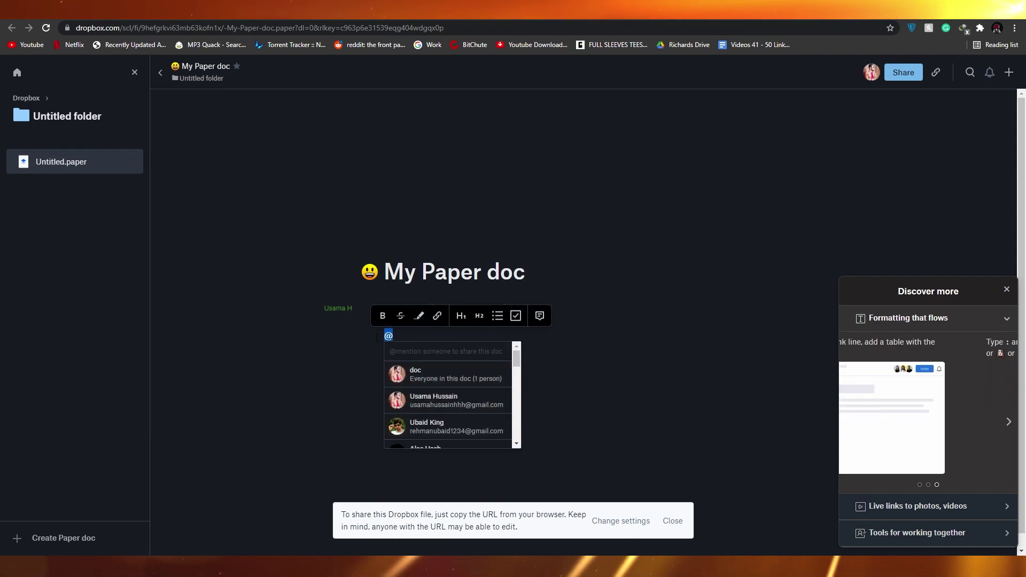
{"action": "key", "text": "BackSpace"}
{"action": "key", "text": "BackSpace"}
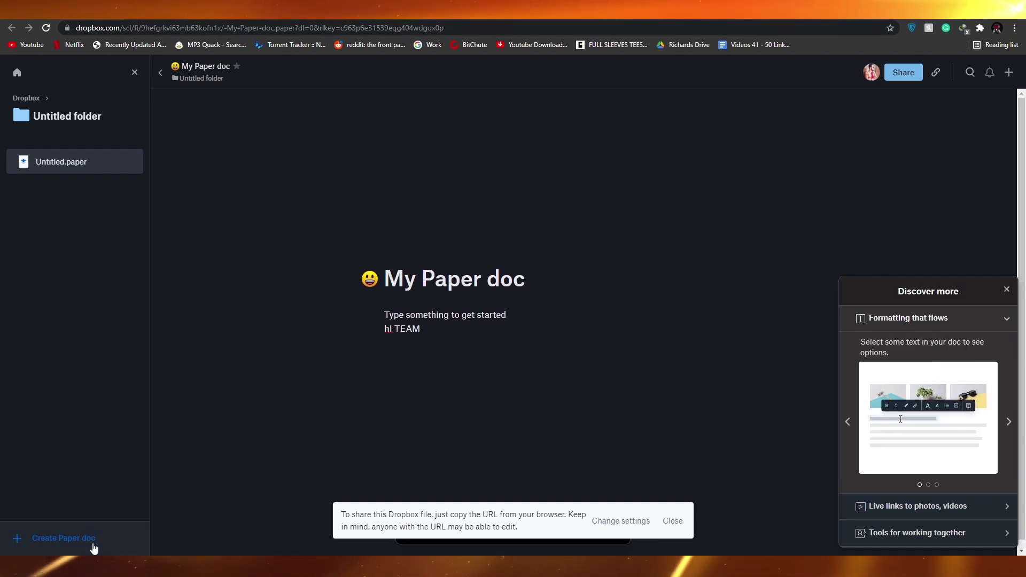
{"action": "left_click", "coordinate": [673, 521]}
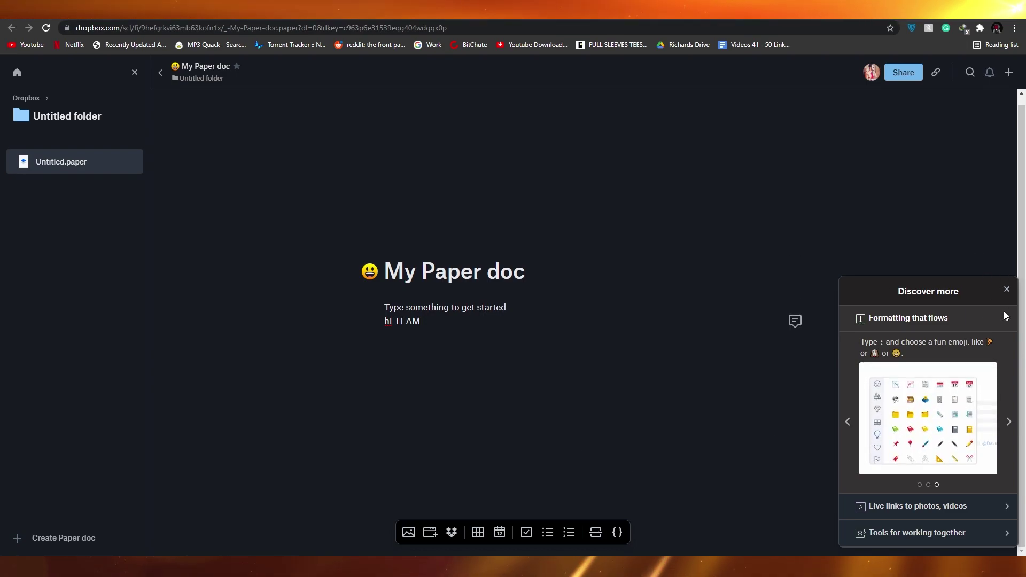
{"action": "left_click", "coordinate": [1006, 291]}
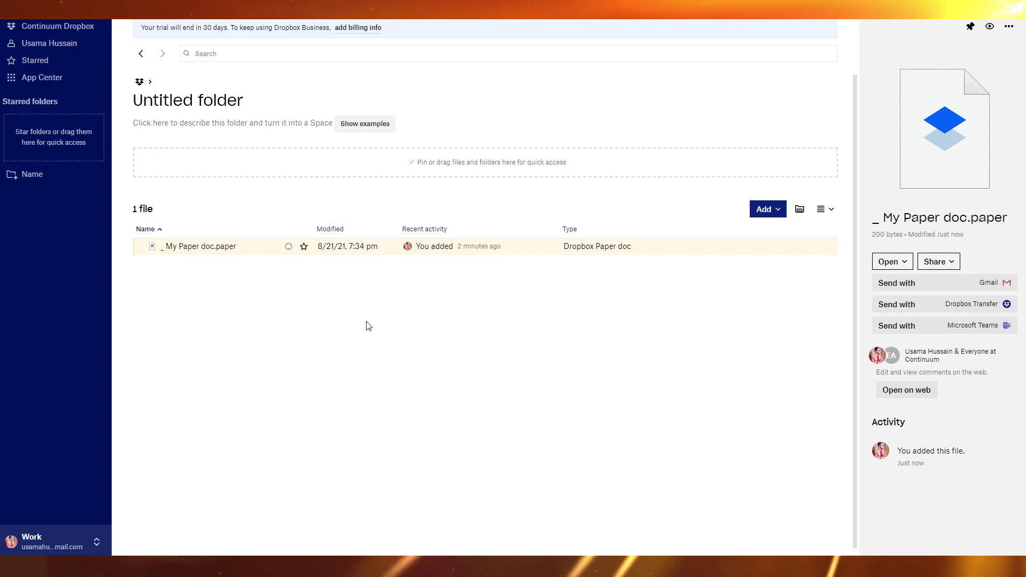
- Return to the top-level Continuum Dropbox team space via the sidebar
{"action": "left_click", "coordinate": [51, 26]}
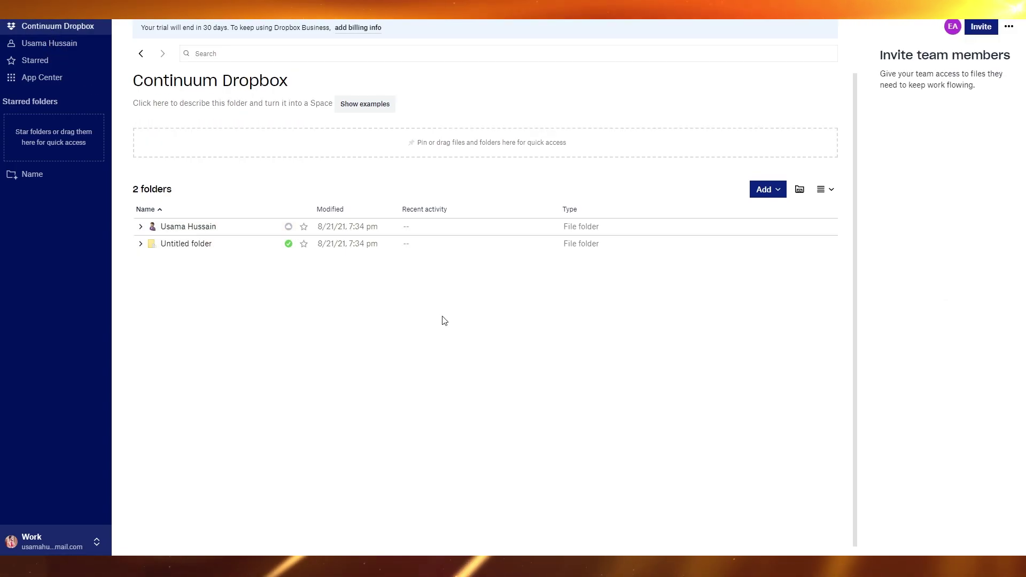